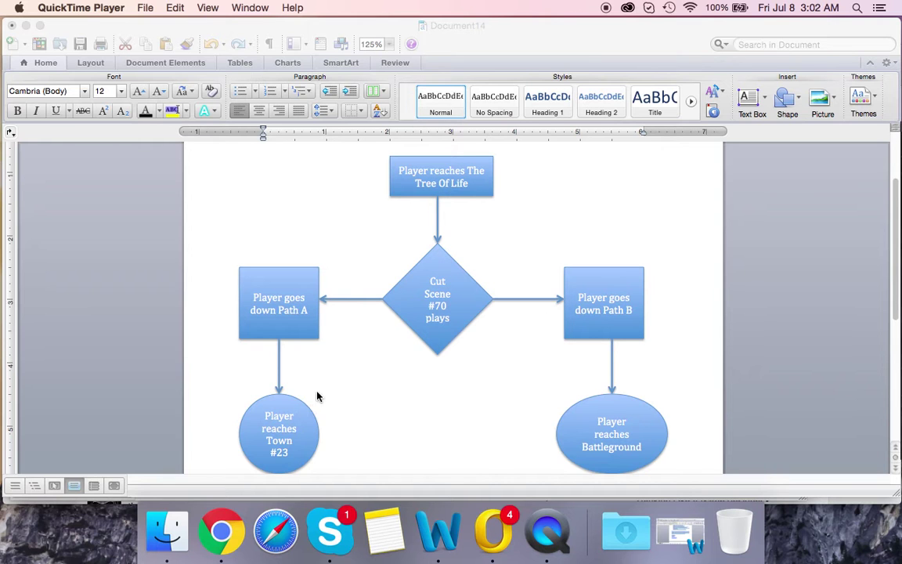
Step: Switch to Word and open the browser of all insertable shapes
{"action": "scroll", "coordinate": [352, 353], "scroll_direction": "down", "scroll_amount": 5}
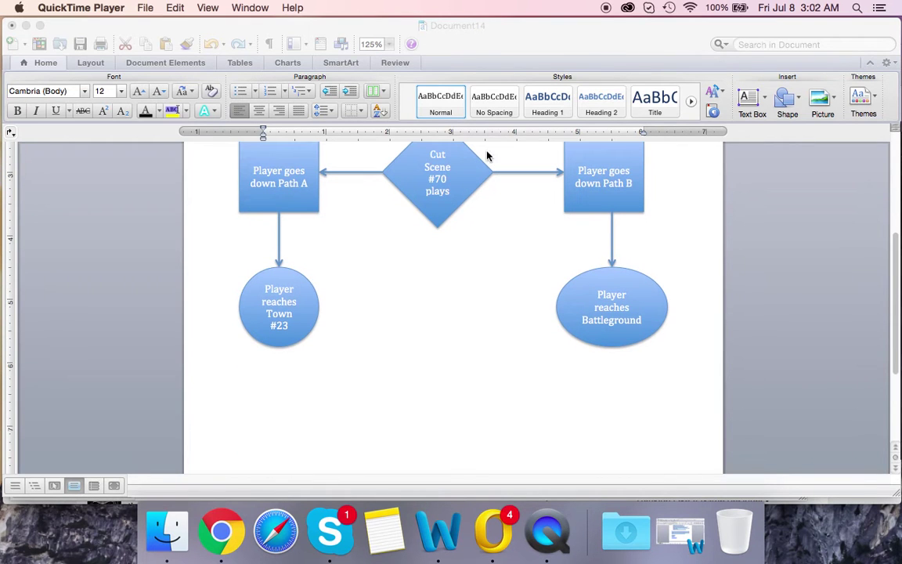
{"action": "left_click", "coordinate": [192, 24]}
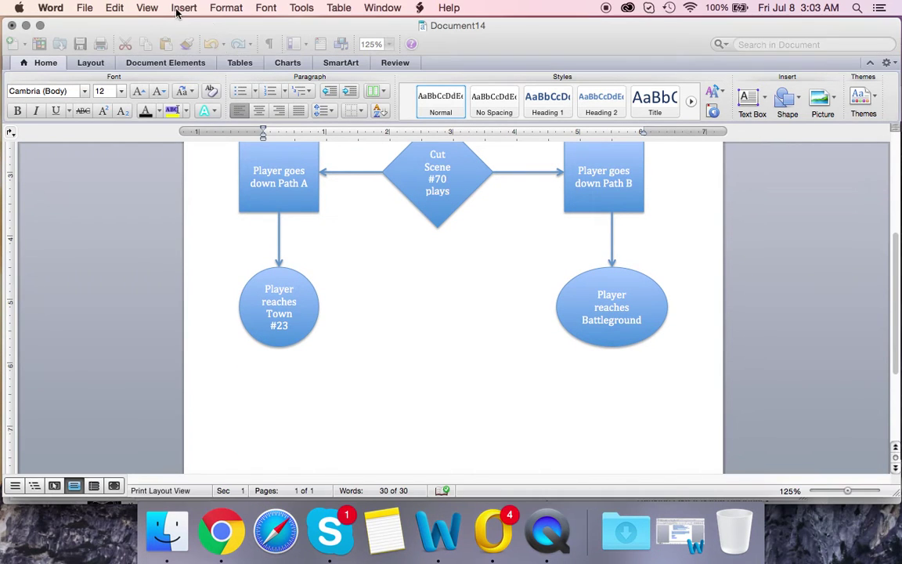
{"action": "left_click", "coordinate": [182, 8]}
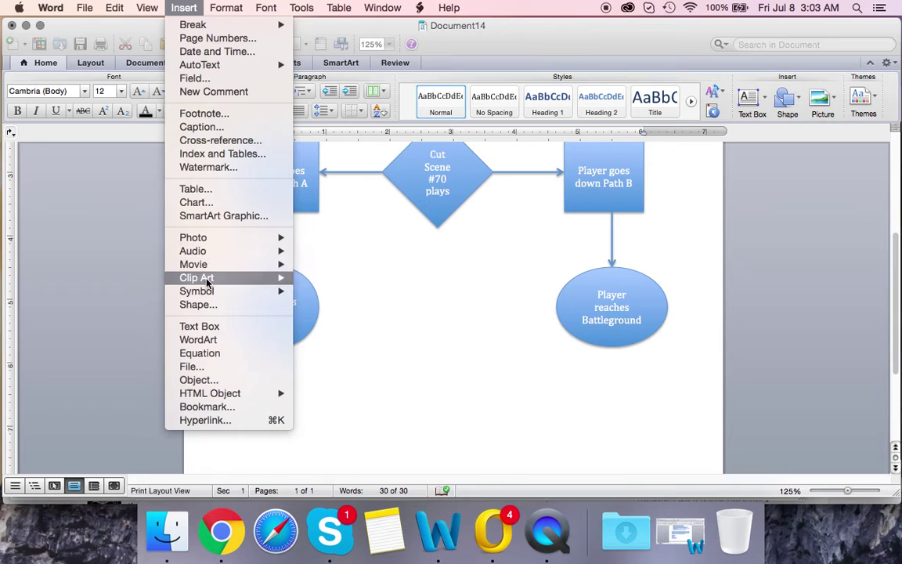
{"action": "left_click", "coordinate": [205, 304]}
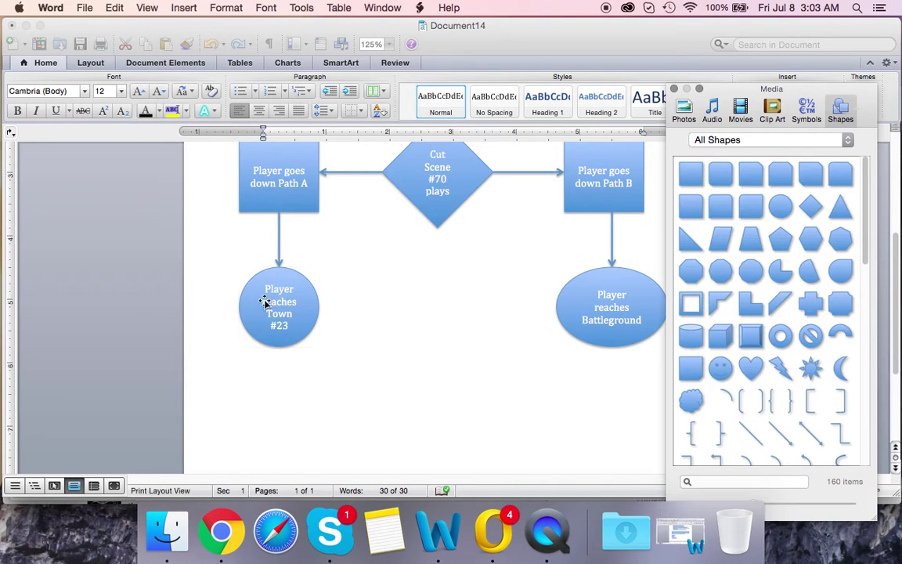
Step: Review the flowchart from the introductory text and the Tree Of Life box down to the Town #23 and Battleground outcomes
{"action": "left_click", "coordinate": [563, 299]}
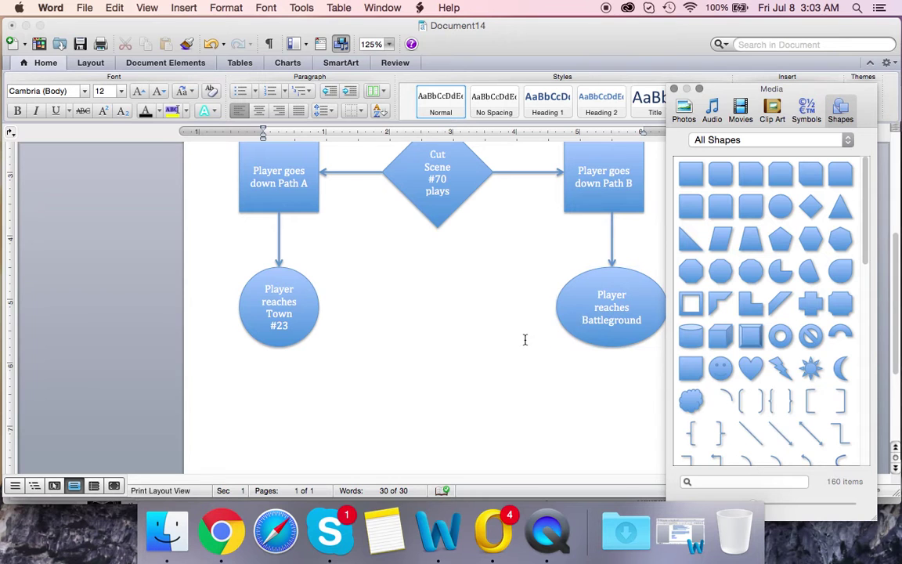
{"action": "left_click", "coordinate": [562, 361]}
{"action": "scroll", "coordinate": [368, 266], "scroll_direction": "up", "scroll_amount": 5}
{"action": "scroll", "coordinate": [363, 269], "scroll_direction": "up", "scroll_amount": 3}
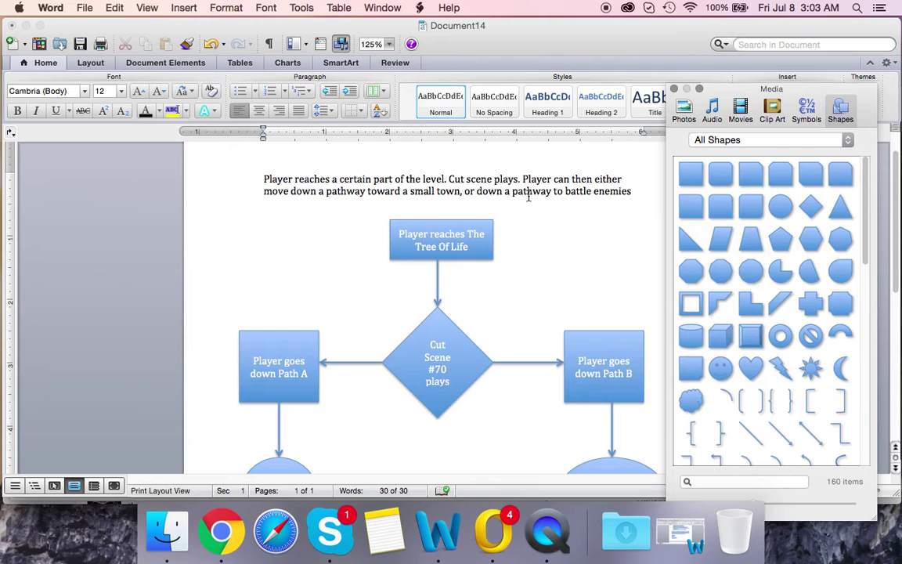
{"action": "scroll", "coordinate": [502, 204], "scroll_direction": "down", "scroll_amount": 2}
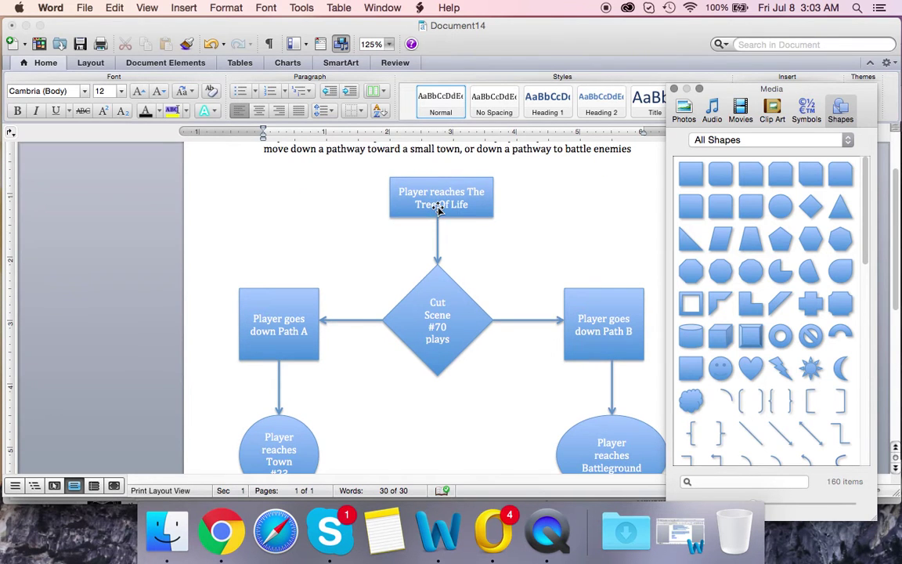
{"action": "left_click", "coordinate": [437, 307]}
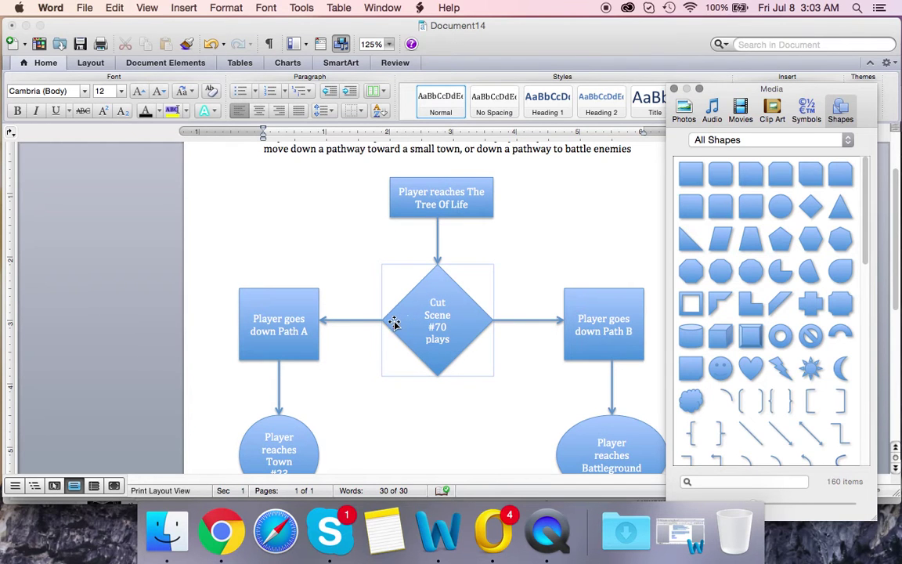
{"action": "left_click", "coordinate": [345, 301]}
{"action": "scroll", "coordinate": [460, 324], "scroll_direction": "down", "scroll_amount": 4}
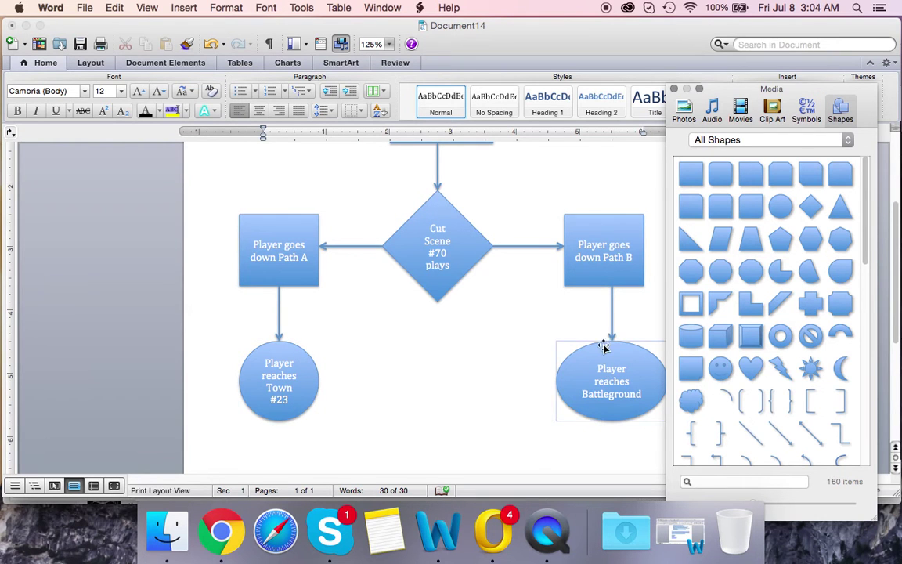
{"action": "scroll", "coordinate": [603, 347], "scroll_direction": "up", "scroll_amount": 5}
{"action": "scroll", "coordinate": [608, 196], "scroll_direction": "down", "scroll_amount": 8}
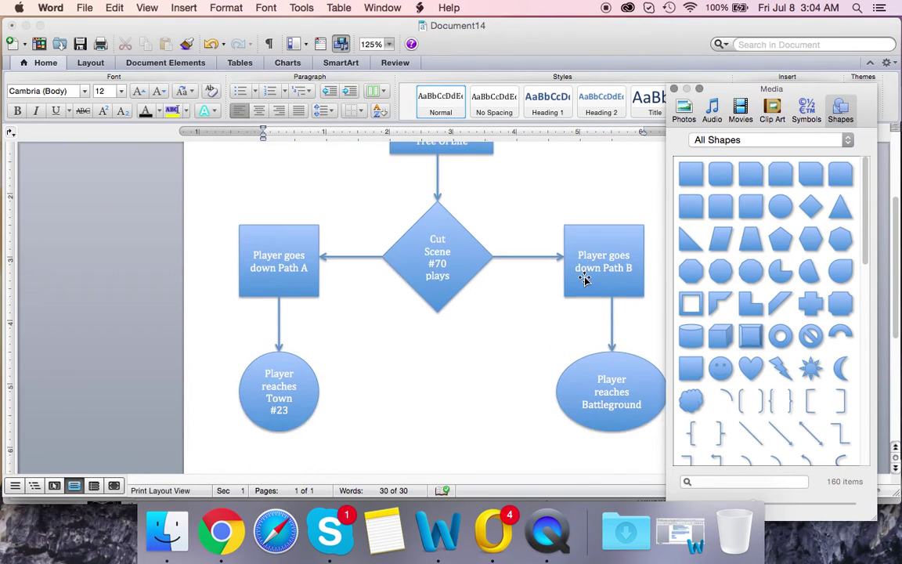
{"action": "scroll", "coordinate": [530, 271], "scroll_direction": "down", "scroll_amount": 5}
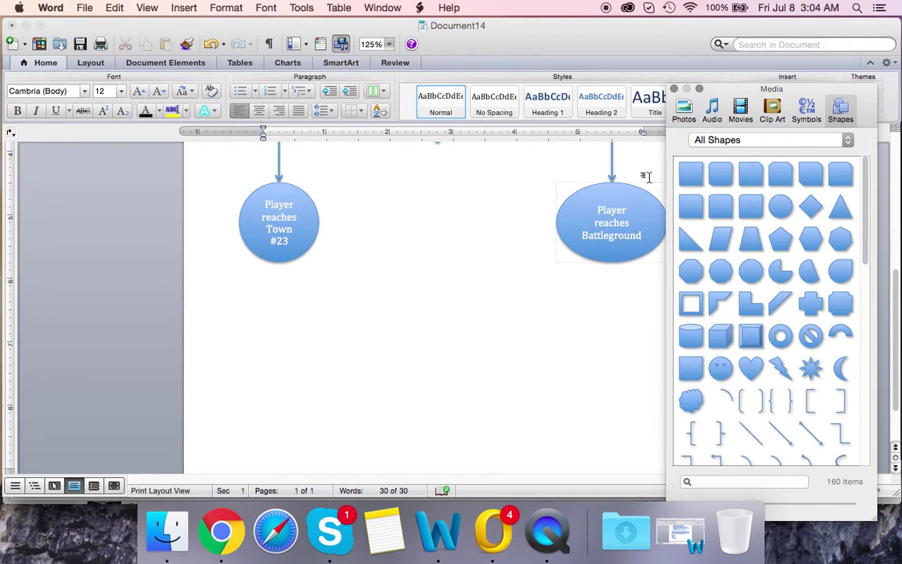
Step: Move the shapes browser clear of the Battleground ellipse, and close and reopen it
{"action": "left_click_drag", "start_coordinate": [691, 85], "coordinate": [790, 96]}
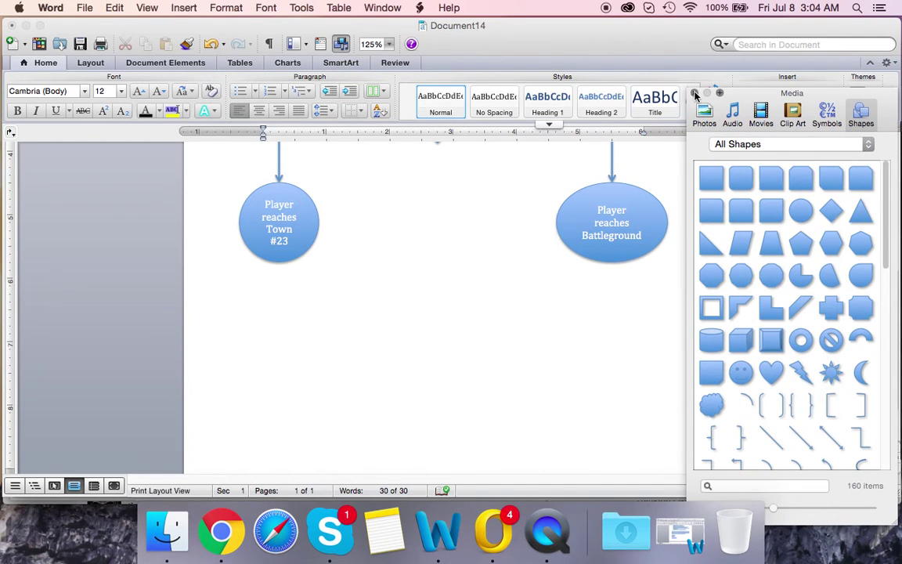
{"action": "left_click", "coordinate": [341, 44]}
{"action": "left_click", "coordinate": [182, 10]}
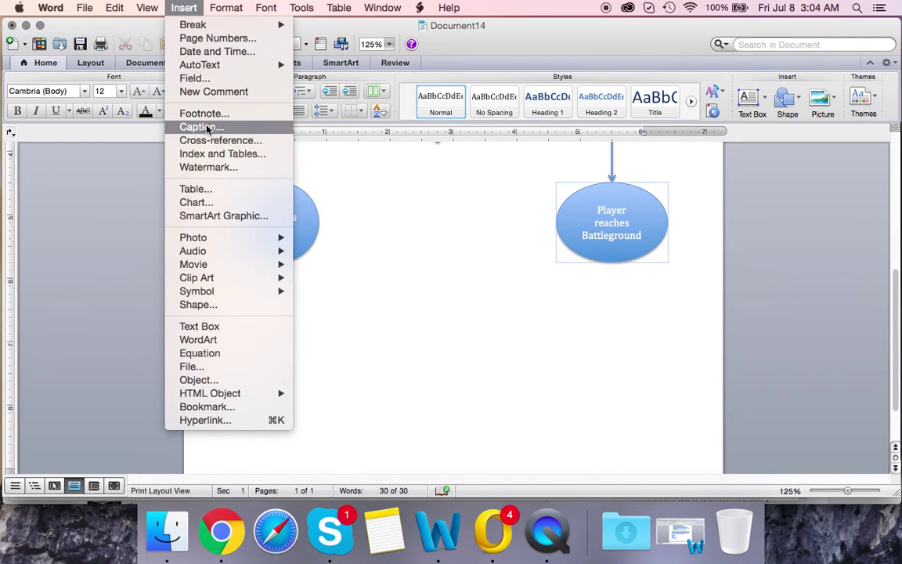
{"action": "left_click", "coordinate": [220, 307]}
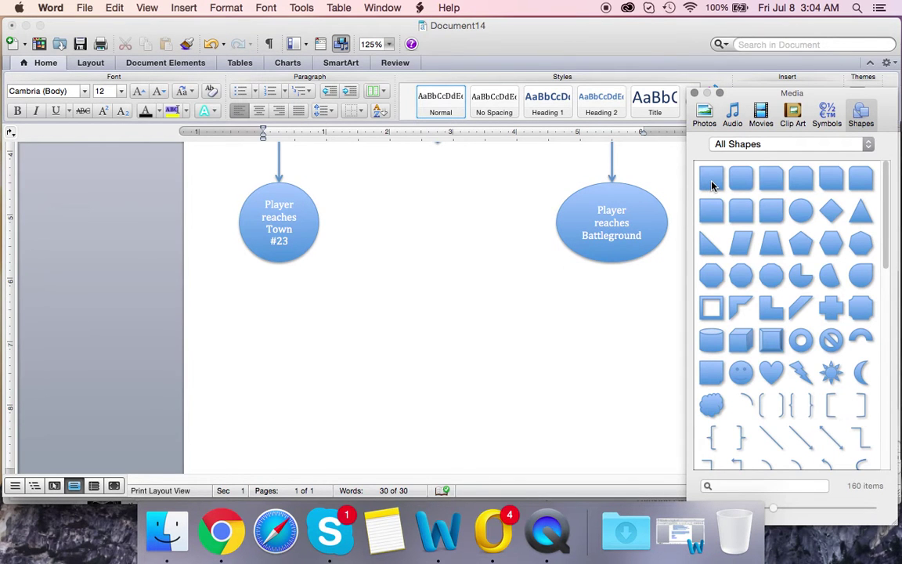
{"action": "left_click", "coordinate": [712, 180]}
{"action": "scroll", "coordinate": [501, 191], "scroll_direction": "up", "scroll_amount": 3}
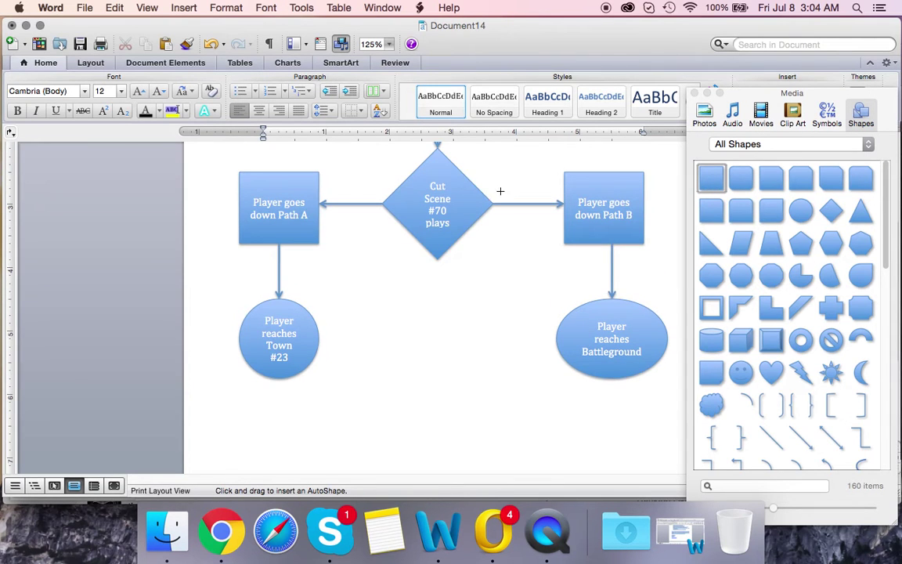
{"action": "scroll", "coordinate": [394, 267], "scroll_direction": "down", "scroll_amount": 4}
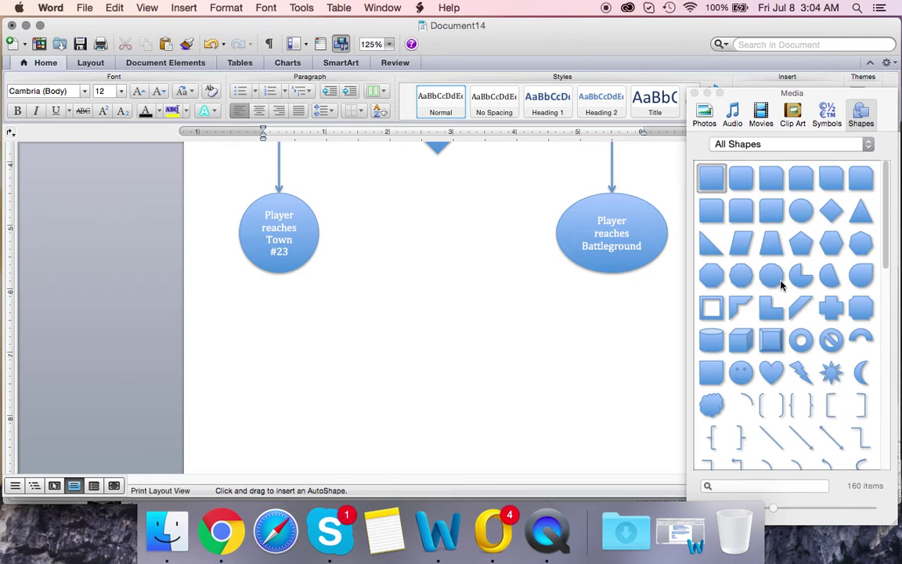
Step: Add three identical circles about 0.9 inch wide in a horizontal row beneath the Town #23 circle
{"action": "left_click", "coordinate": [801, 212]}
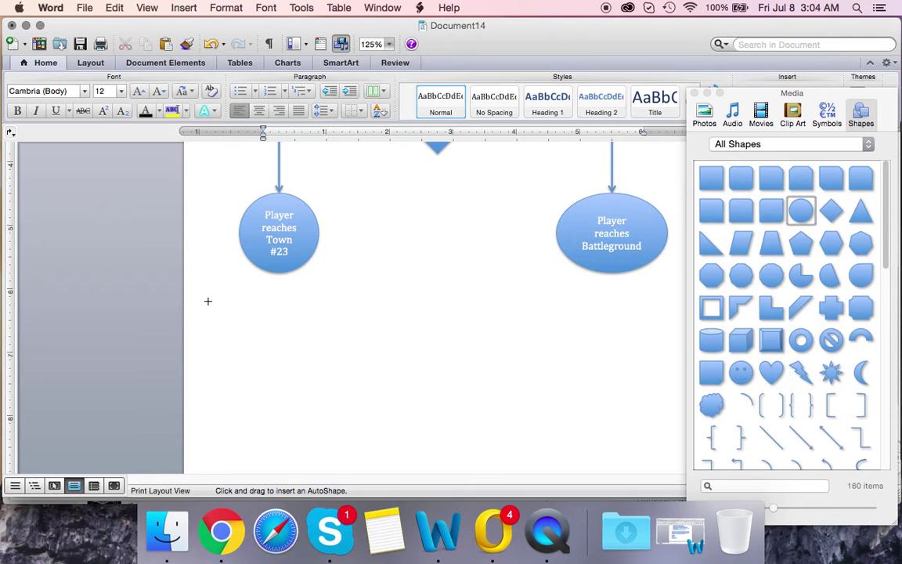
{"action": "left_click_drag", "start_coordinate": [201, 287], "coordinate": [239, 354]}
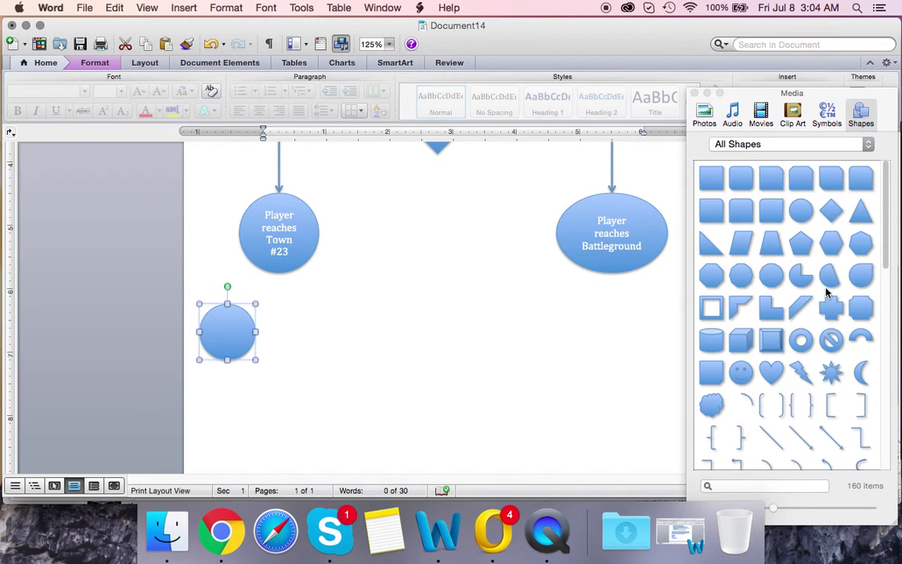
{"action": "left_click", "coordinate": [801, 210]}
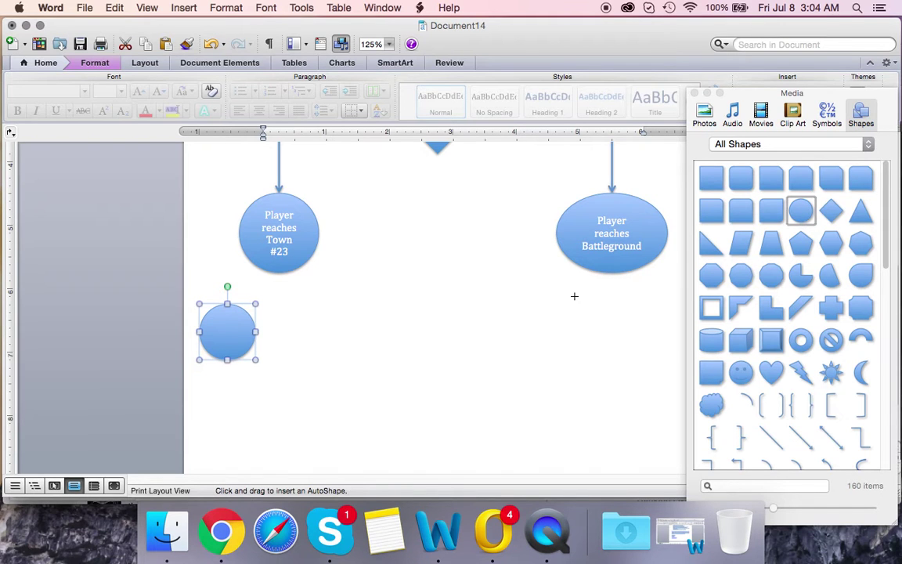
{"action": "left_click_drag", "start_coordinate": [211, 313], "coordinate": [266, 370]}
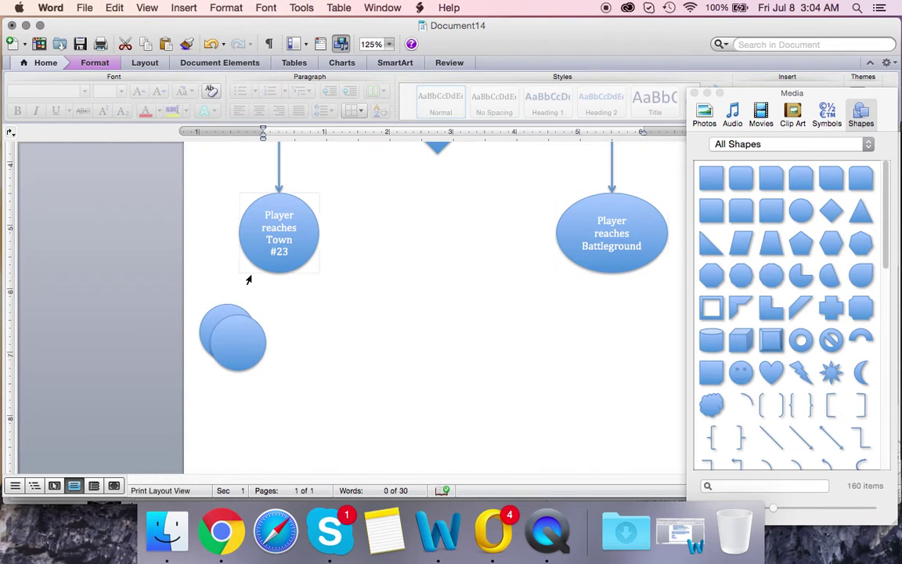
{"action": "left_click", "coordinate": [240, 322]}
{"action": "left_click_drag", "start_coordinate": [240, 322], "coordinate": [297, 329]}
{"action": "key", "text": "super+v"}
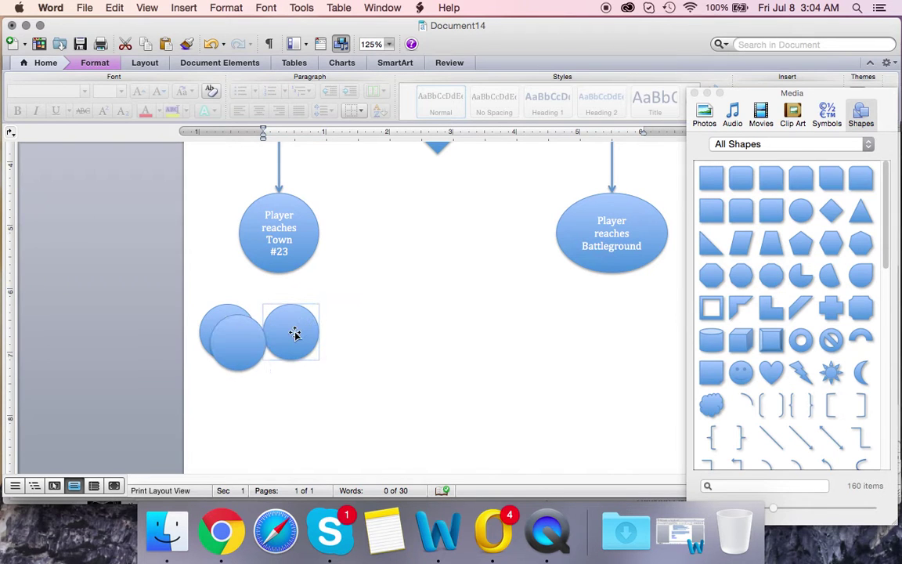
{"action": "left_click_drag", "start_coordinate": [246, 352], "coordinate": [361, 344]}
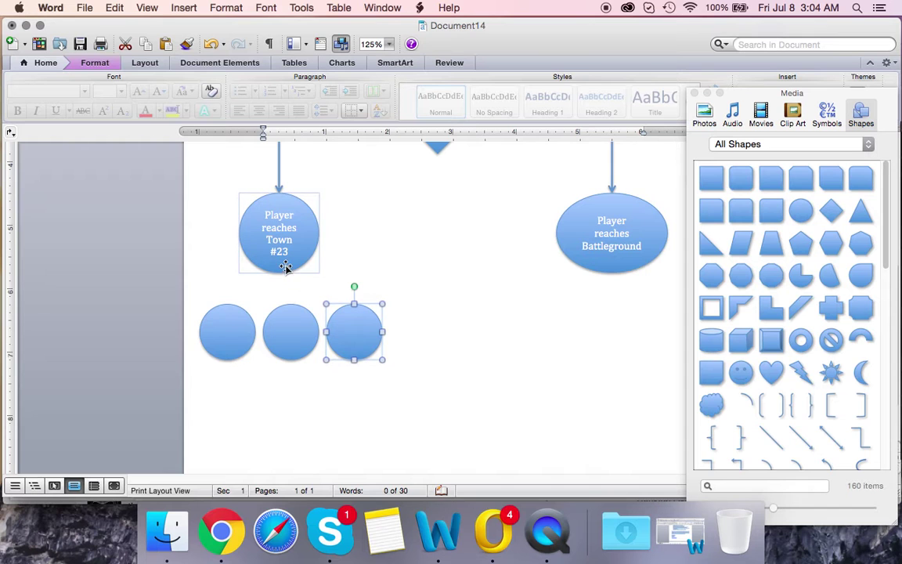
Step: Shift the row of three small circles slightly left so the middle one sits below the Town #23 circle
{"action": "left_click_drag", "start_coordinate": [234, 327], "coordinate": [219, 329]}
{"action": "left_click_drag", "start_coordinate": [284, 328], "coordinate": [276, 328]}
{"action": "left_click", "coordinate": [336, 330]}
{"action": "left_click_drag", "start_coordinate": [336, 330], "coordinate": [332, 326]}
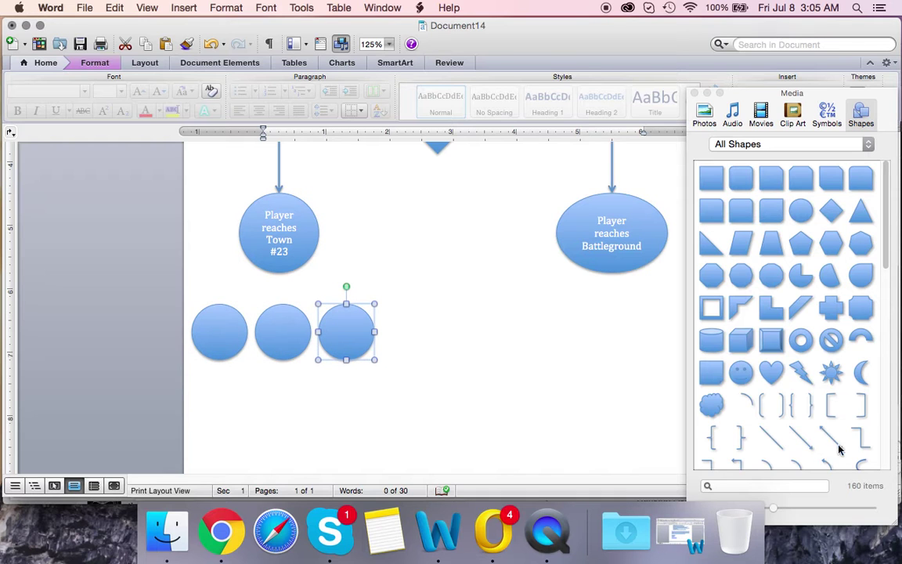
Step: Draw three straight arrows from the Town #23 circle, one to each of the small circles beneath it
{"action": "left_click", "coordinate": [788, 440]}
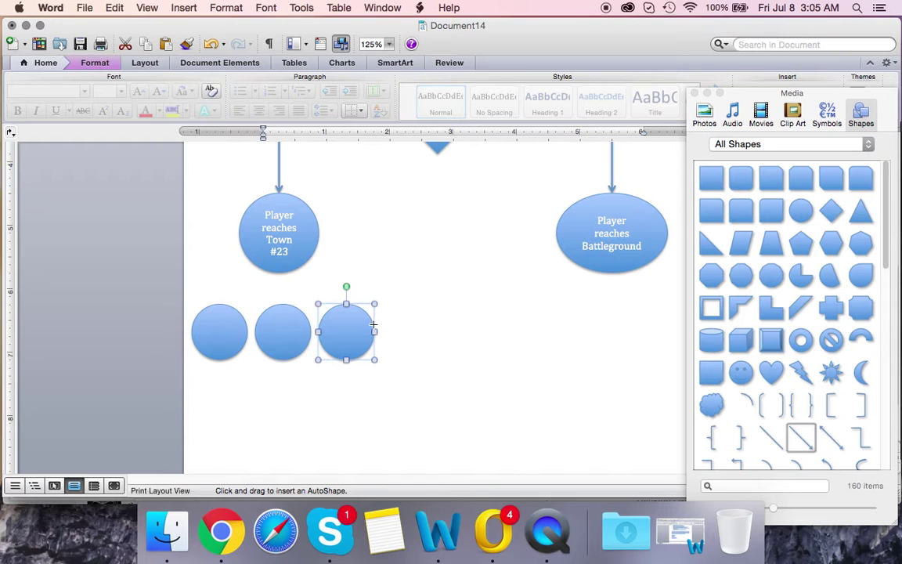
{"action": "mouse_move", "coordinate": [254, 265]}
{"action": "left_mouse_down"}
{"action": "mouse_move", "coordinate": [224, 308]}
{"action": "mouse_move", "coordinate": [233, 301]}
{"action": "left_mouse_up"}
{"action": "left_click", "coordinate": [801, 435]}
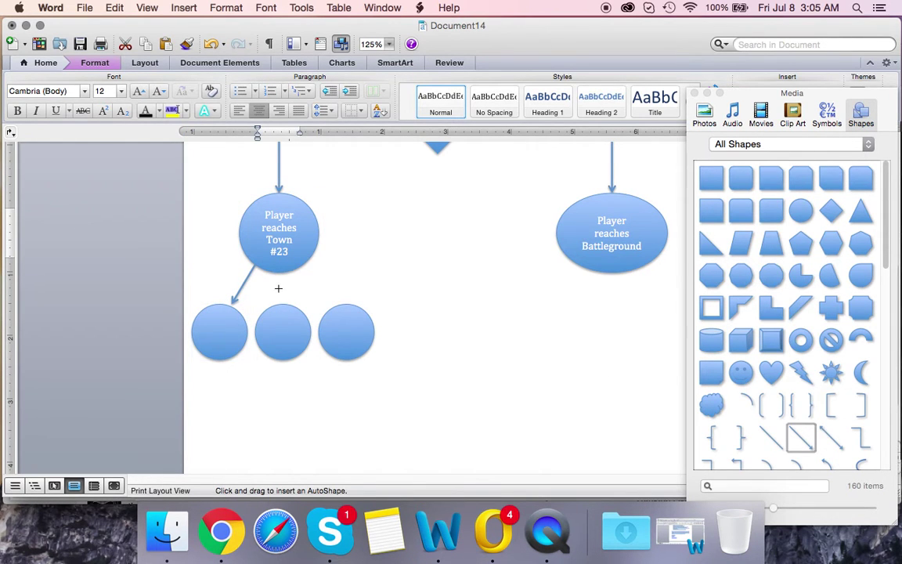
{"action": "left_click_drag", "start_coordinate": [279, 278], "coordinate": [278, 304]}
{"action": "left_click", "coordinate": [801, 438]}
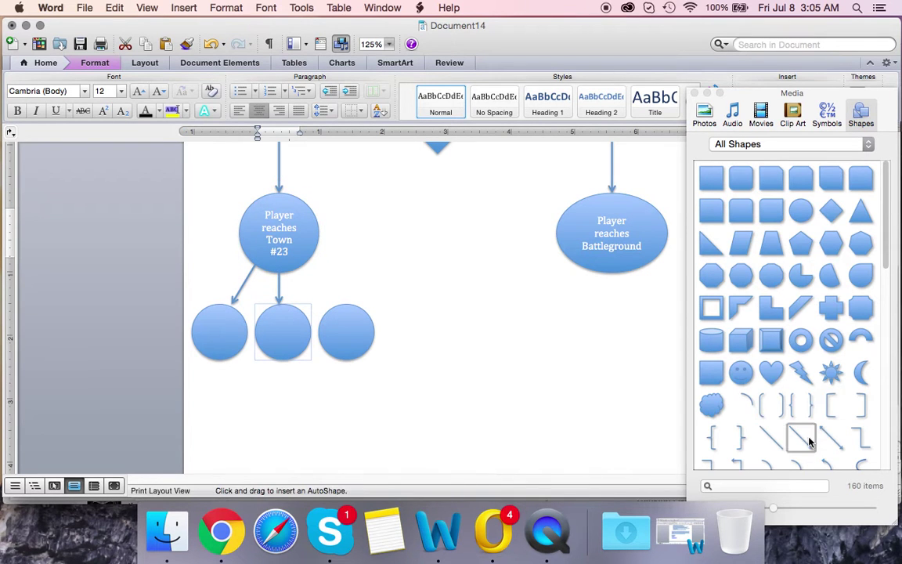
{"action": "left_click_drag", "start_coordinate": [311, 264], "coordinate": [332, 303]}
{"action": "left_click", "coordinate": [342, 327]}
Step: Try to add text inside the leftmost small circle below Town #23
{"action": "left_click", "coordinate": [234, 334]}
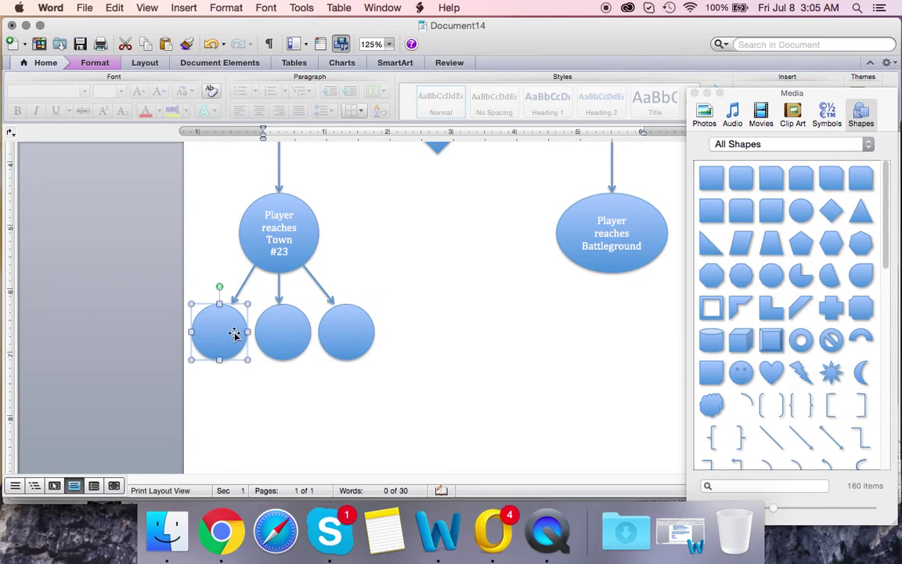
{"action": "right_click", "coordinate": [234, 330]}
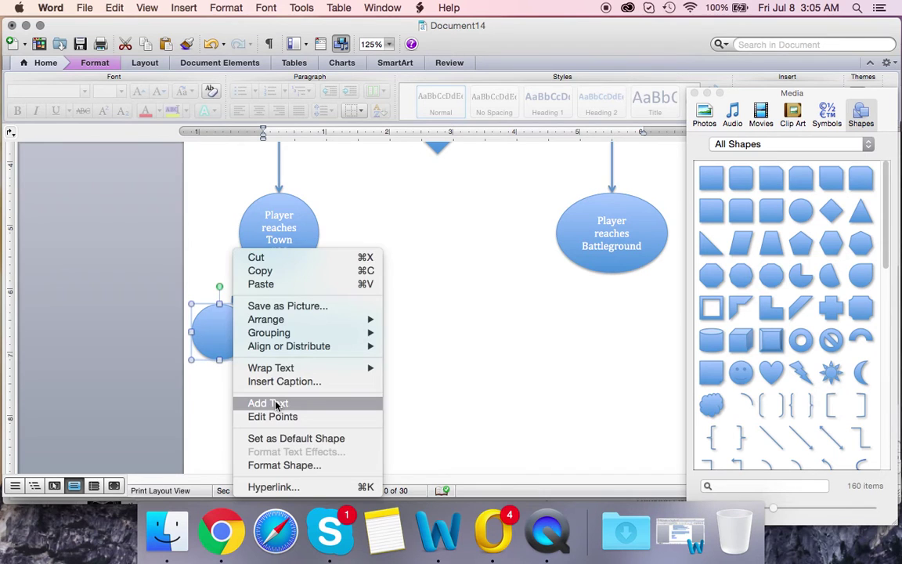
{"action": "left_click", "coordinate": [272, 402]}
{"action": "right_click", "coordinate": [223, 335]}
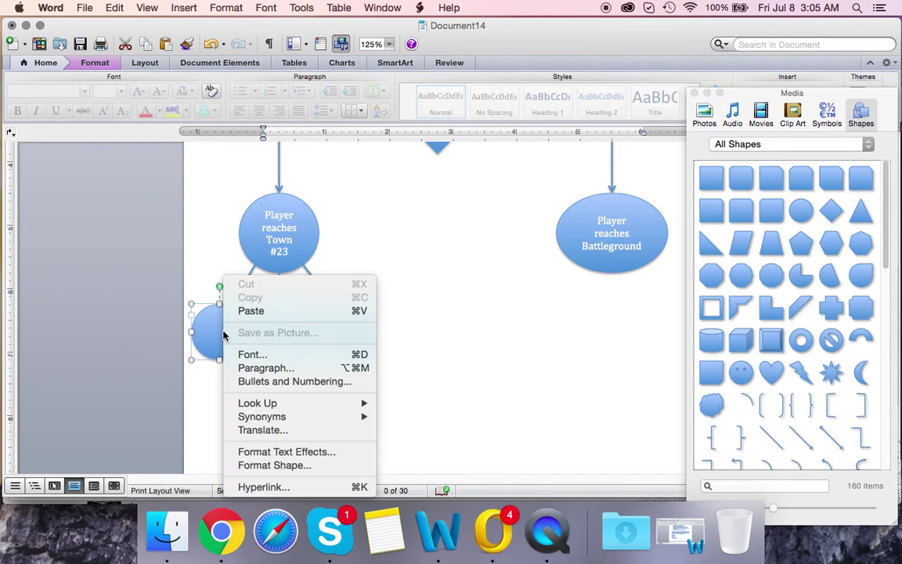
{"action": "key", "text": "Escape"}
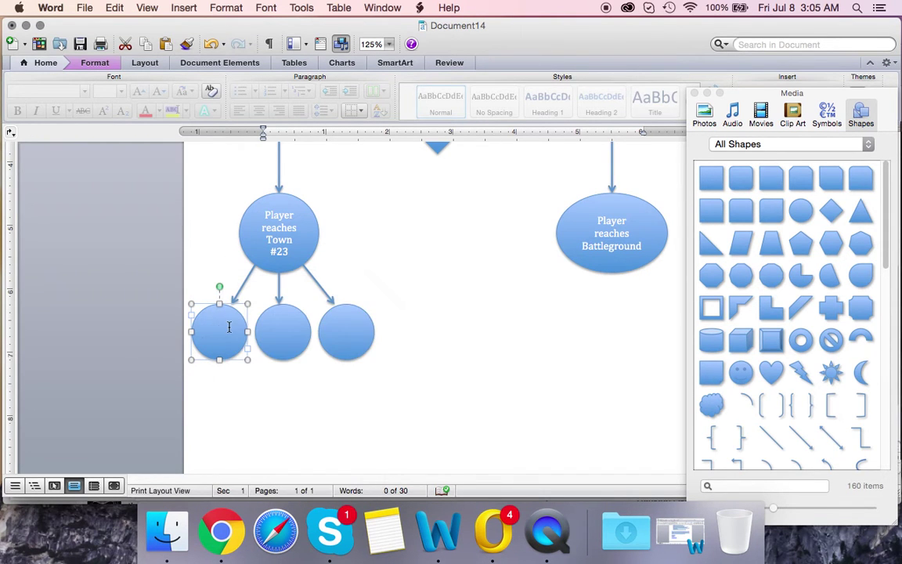
{"action": "left_click", "coordinate": [228, 354]}
{"action": "scroll", "coordinate": [270, 351], "scroll_direction": "down", "scroll_amount": 5}
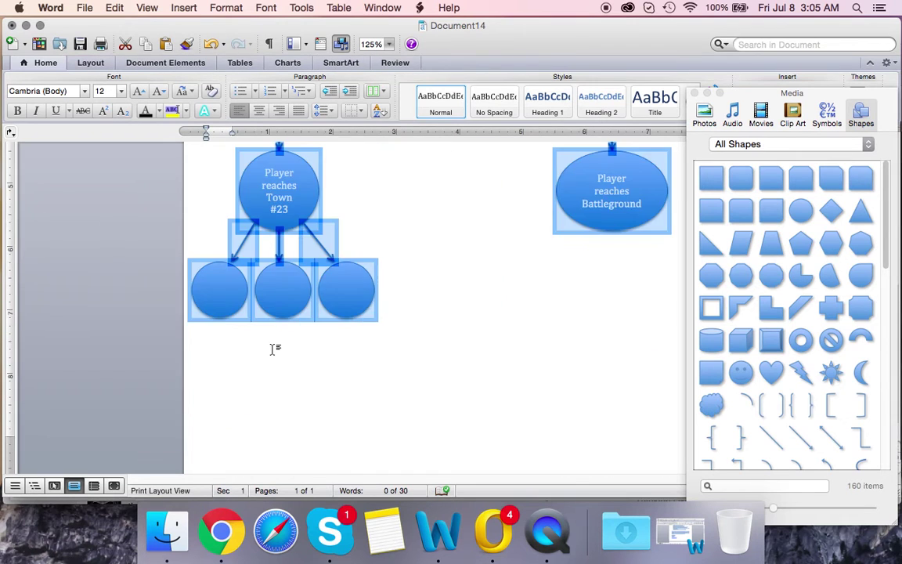
{"action": "scroll", "coordinate": [231, 306], "scroll_direction": "down", "scroll_amount": 5}
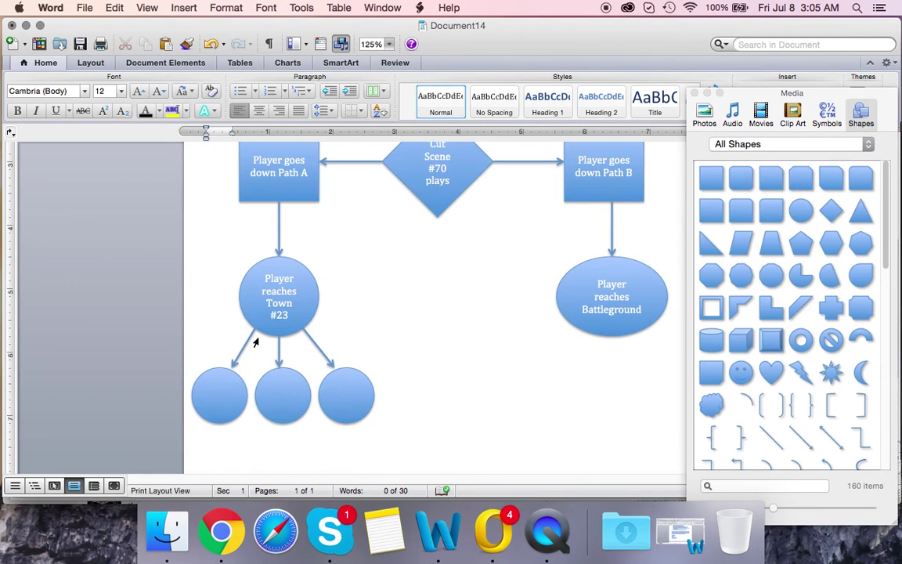
Step: Enter the text "Player buys" in the leftmost small circle below Town #23
{"action": "left_click", "coordinate": [224, 386]}
{"action": "right_click", "coordinate": [224, 386]}
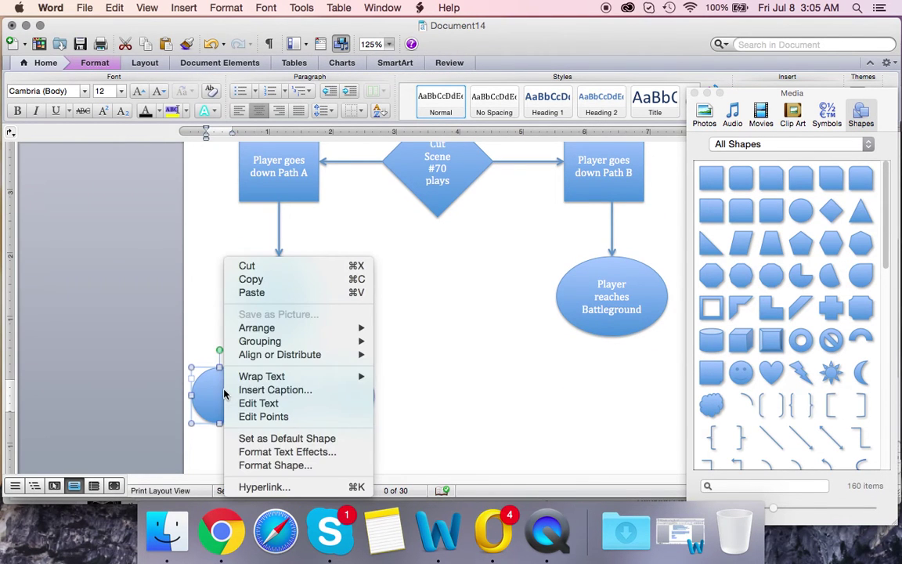
{"action": "left_click", "coordinate": [272, 404]}
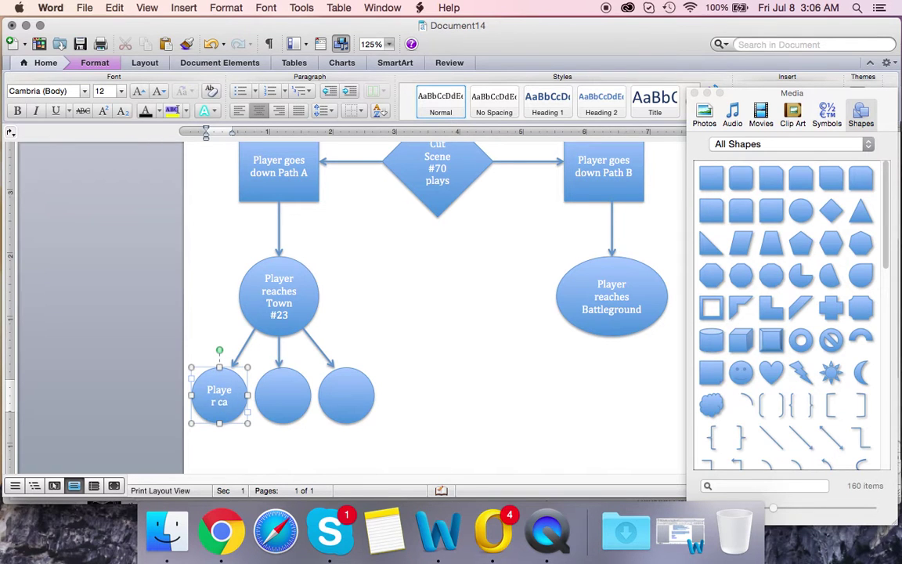
{"action": "type", "text": "r buys"}
{"action": "left_click", "coordinate": [220, 400]}
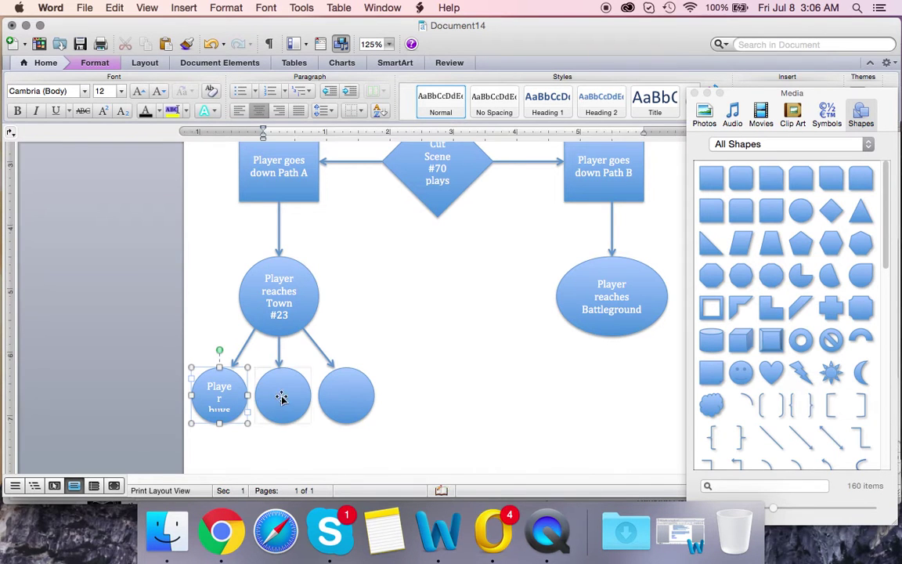
Step: Try to reduce the text in the leftmost small circle below Town #23 to font size 9
{"action": "left_click_drag", "start_coordinate": [208, 386], "coordinate": [264, 441]}
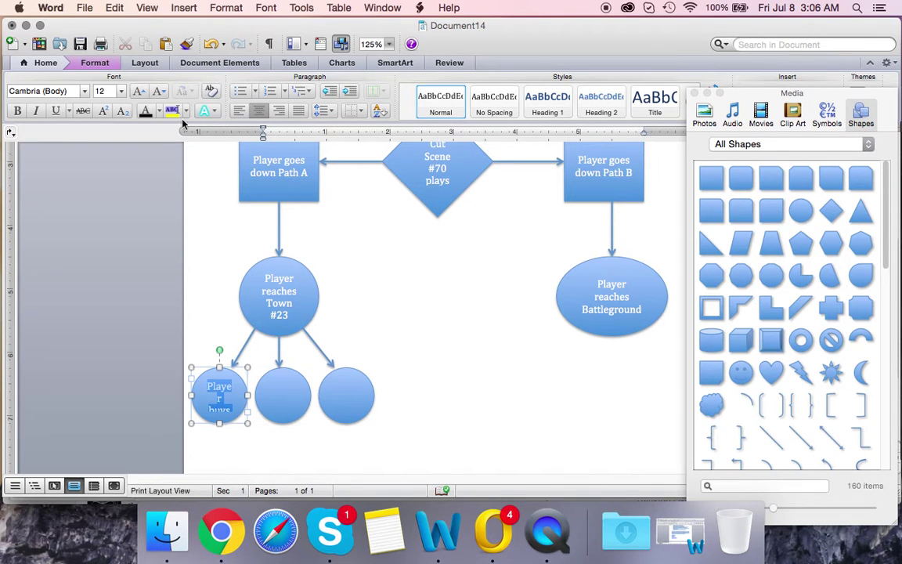
{"action": "left_click", "coordinate": [157, 91]}
{"action": "left_click", "coordinate": [157, 91]}
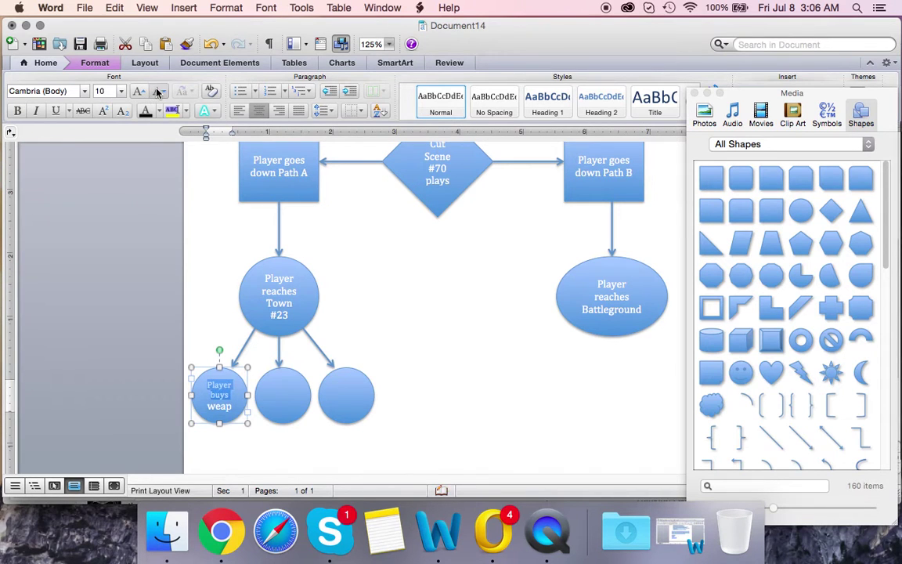
{"action": "left_click", "coordinate": [158, 92]}
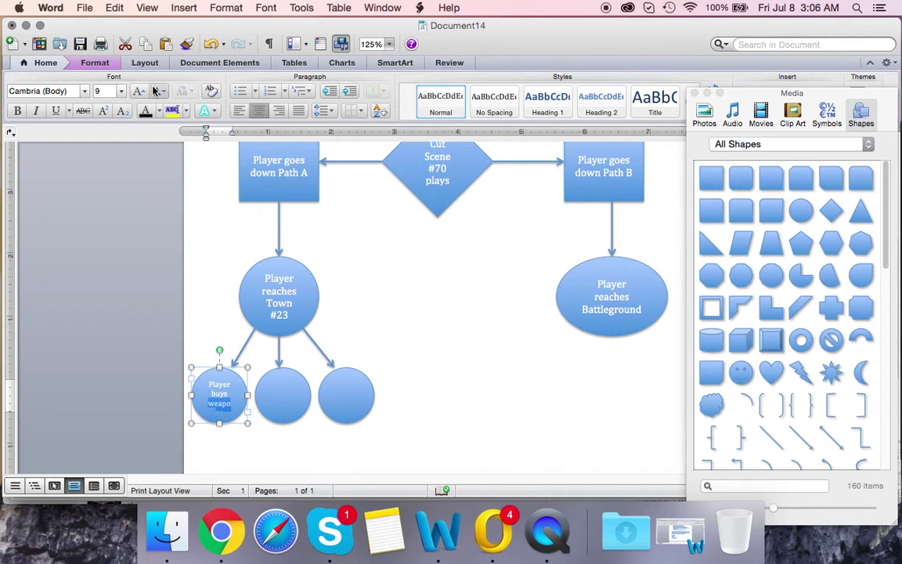
Step: Undo the font size changes and the text entry in the leftmost small circle below Town #23
{"action": "key", "text": "super+shift+period"}
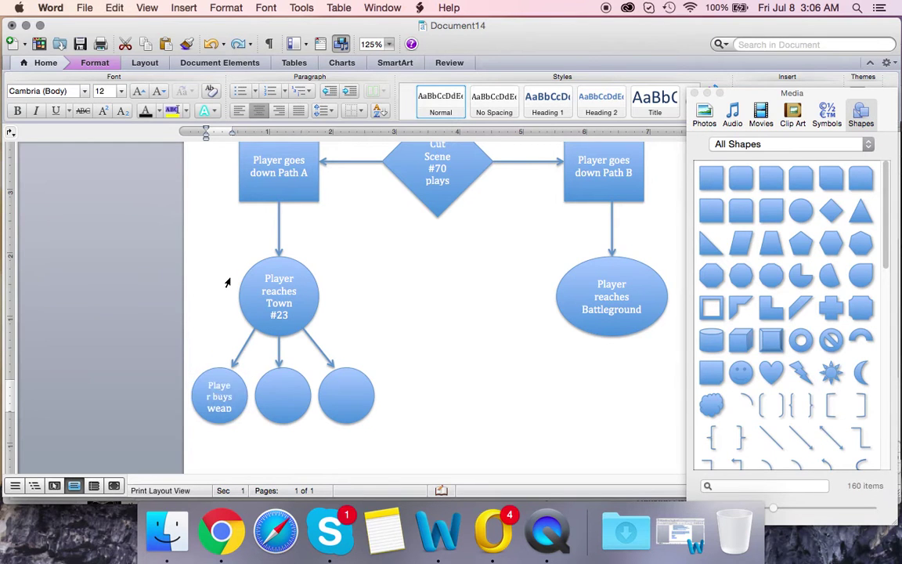
{"action": "key", "text": "super+shift+period"}
{"action": "key", "text": "super+shift+period"}
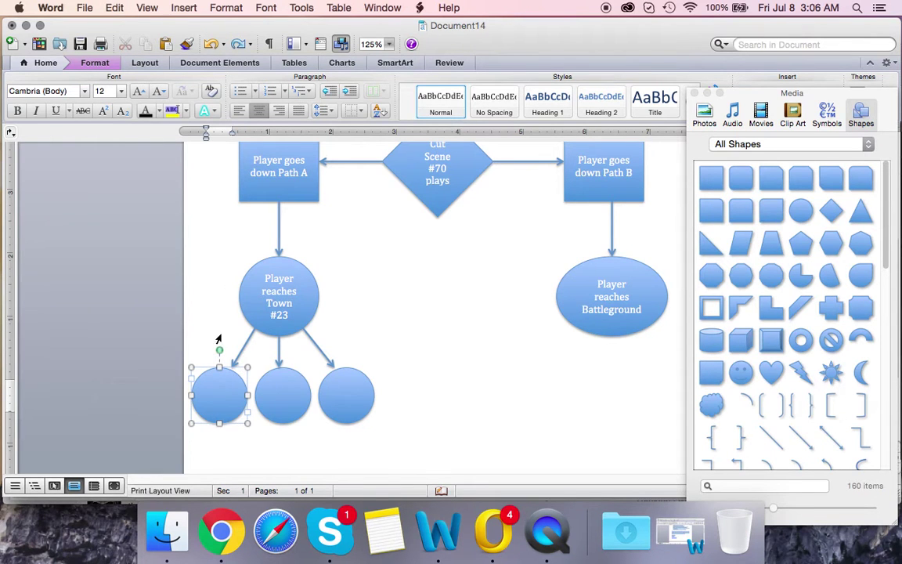
Step: Move the middle and rightmost small circles further right and delete the arrow that led to the rightmost one
{"action": "left_click_drag", "start_coordinate": [342, 394], "coordinate": [390, 396]}
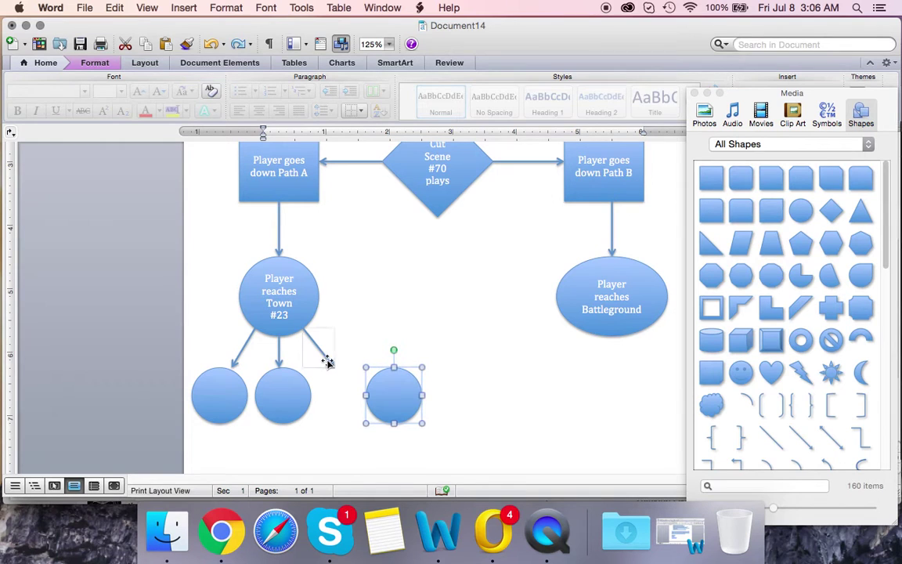
{"action": "left_click", "coordinate": [329, 363]}
{"action": "key", "text": "Delete"}
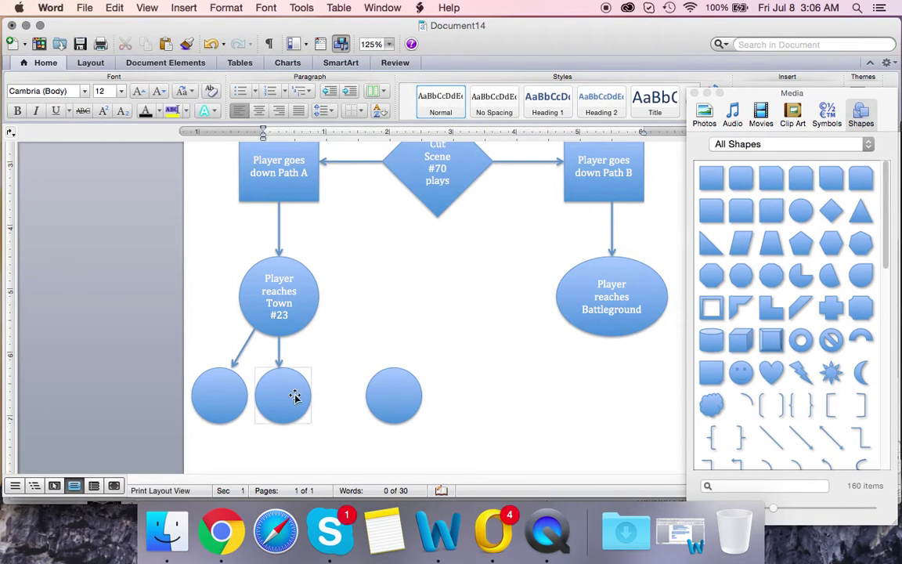
{"action": "left_click_drag", "start_coordinate": [296, 397], "coordinate": [328, 399]}
Step: Enlarge the leftmost circle below Town #23, and delete the other two small circles together with the middle arrow
{"action": "left_click", "coordinate": [232, 414]}
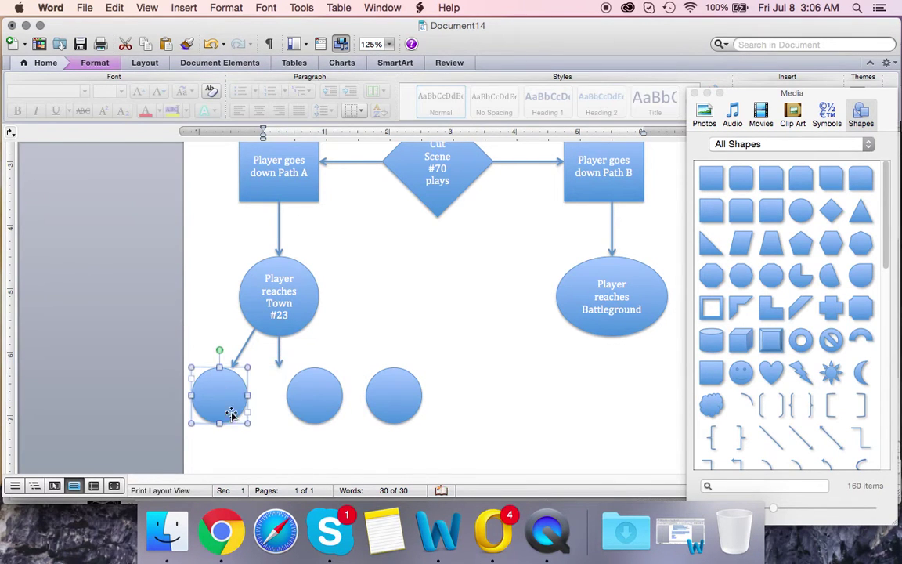
{"action": "left_click_drag", "start_coordinate": [248, 424], "coordinate": [278, 447]}
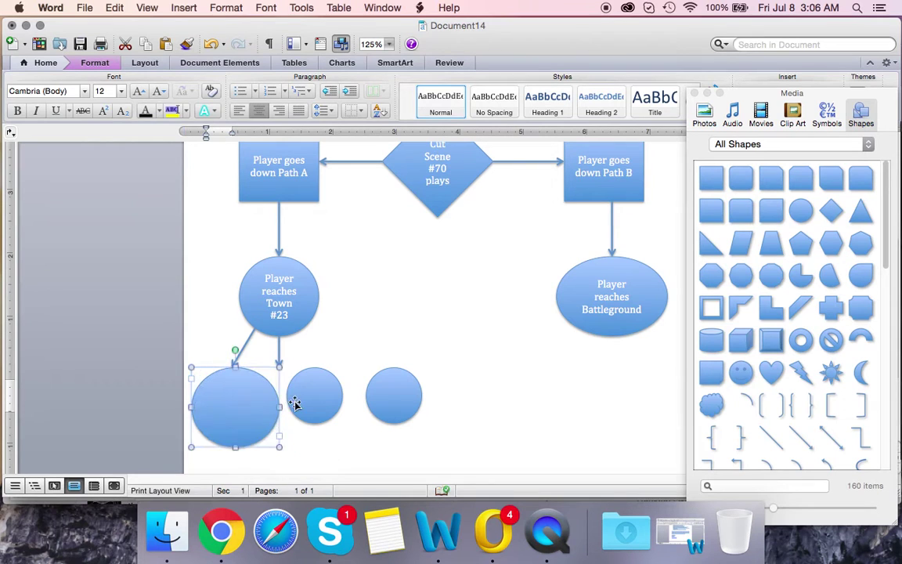
{"action": "left_click", "coordinate": [303, 393]}
{"action": "key", "text": "Delete"}
{"action": "left_click", "coordinate": [372, 410]}
{"action": "key", "text": "Delete"}
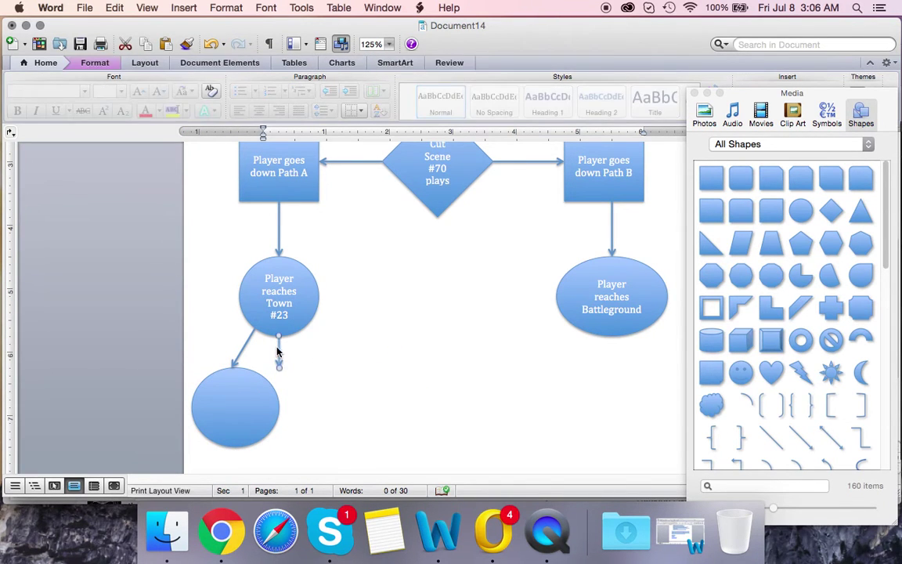
Step: Duplicate the enlarged circle twice, placing one copy directly beside it and the other diagonally above that copy, right of Town #23
{"action": "left_click", "coordinate": [242, 392]}
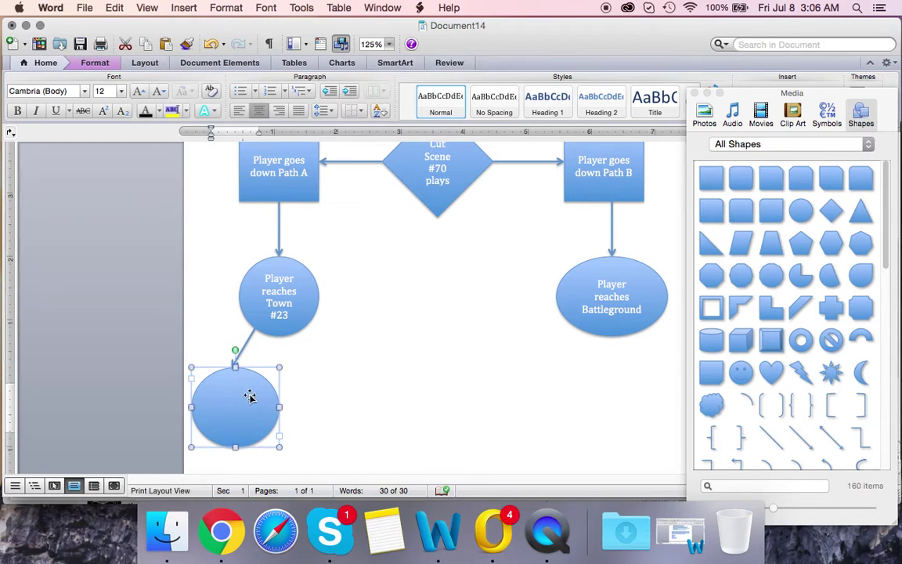
{"action": "left_click_drag", "start_coordinate": [250, 394], "coordinate": [379, 336]}
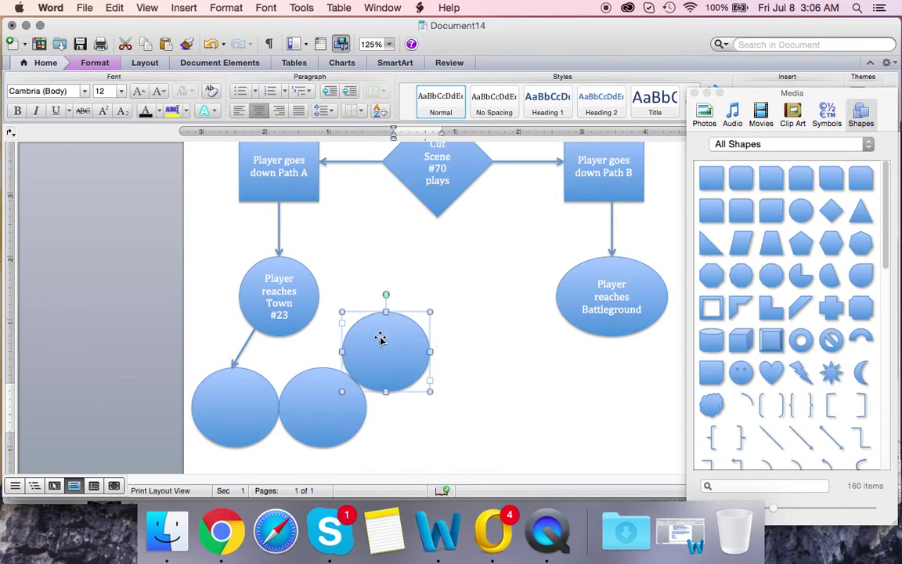
Step: Draw straight arrows from the Town #23 circle to the two duplicated circles, ending the middle arrow just above its circle
{"action": "left_click", "coordinate": [800, 442]}
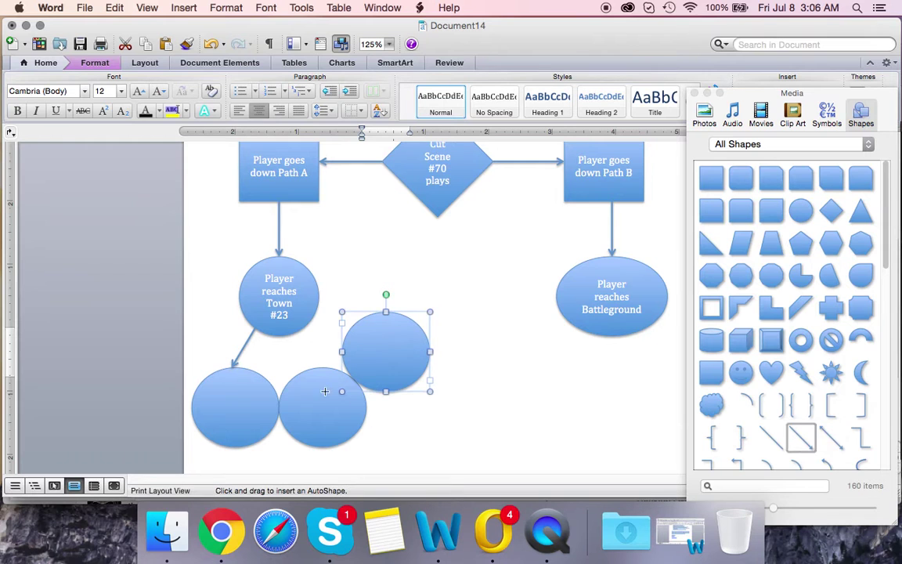
{"action": "left_click_drag", "start_coordinate": [288, 335], "coordinate": [301, 366]}
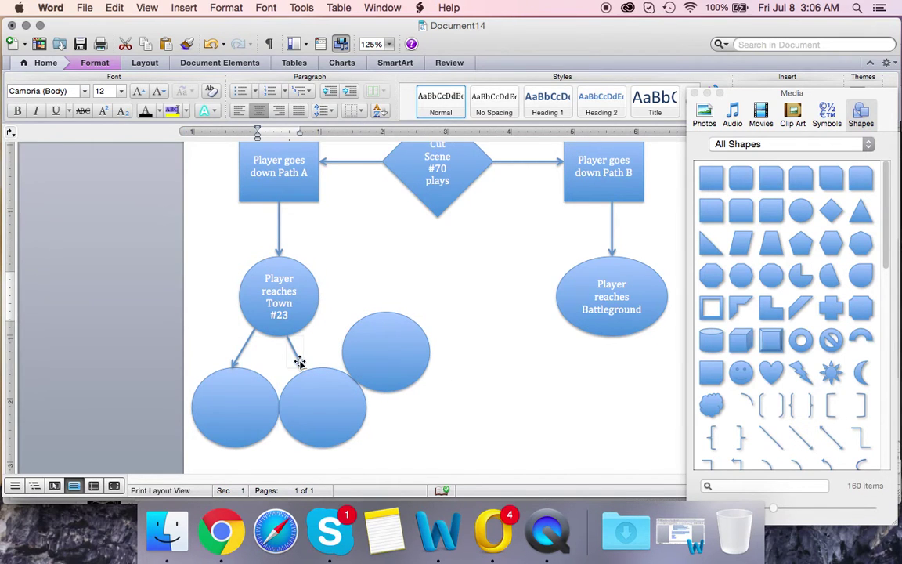
{"action": "left_click_drag", "start_coordinate": [301, 364], "coordinate": [311, 376]}
{"action": "left_click", "coordinate": [801, 438]}
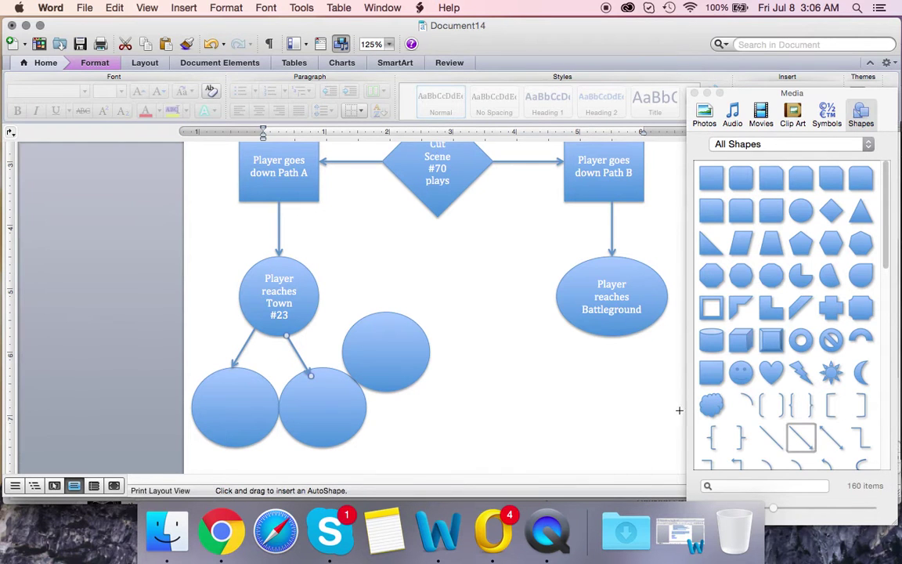
{"action": "left_click_drag", "start_coordinate": [317, 305], "coordinate": [351, 328]}
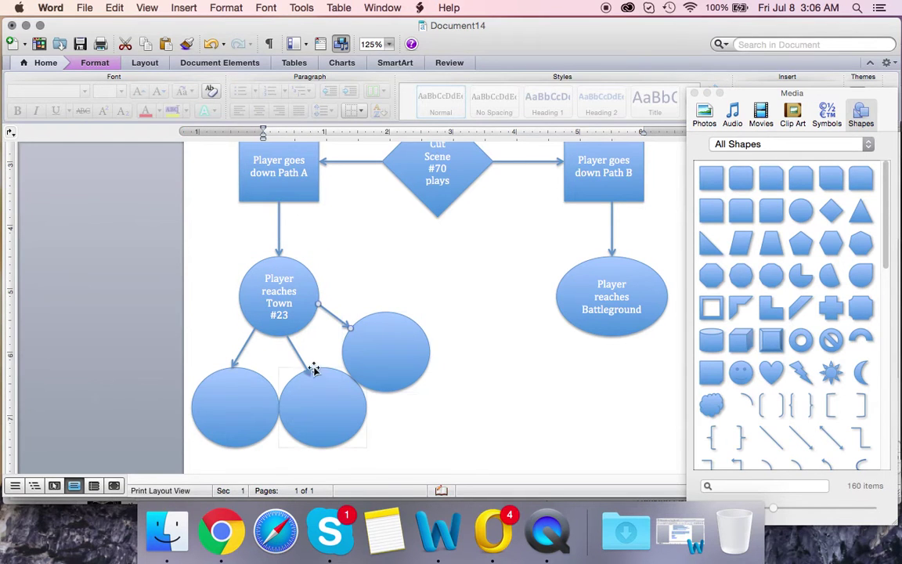
{"action": "left_click", "coordinate": [305, 365]}
{"action": "left_click_drag", "start_coordinate": [311, 376], "coordinate": [302, 366]}
Step: Add the text "Player can shop at the store" to the leftmost circle below Town #23
{"action": "left_click", "coordinate": [237, 396]}
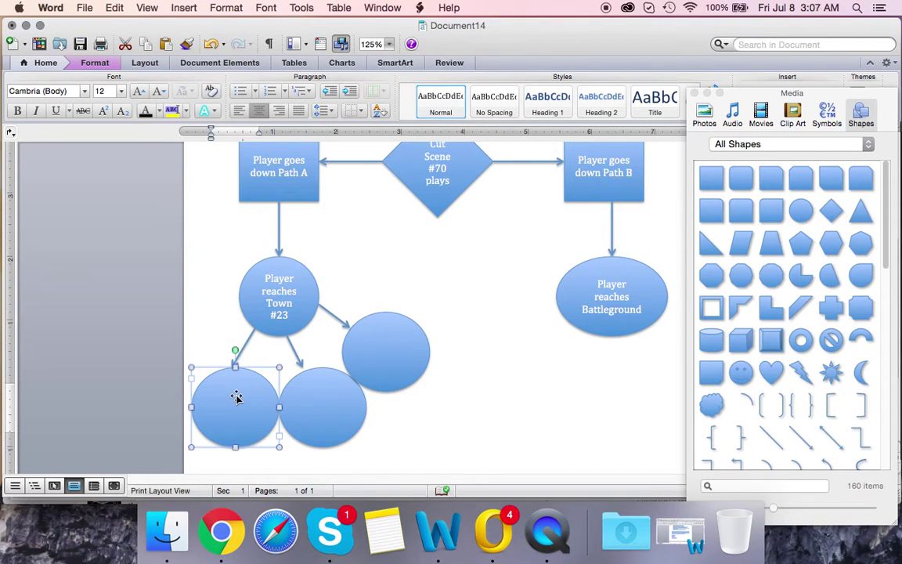
{"action": "right_click", "coordinate": [236, 397]}
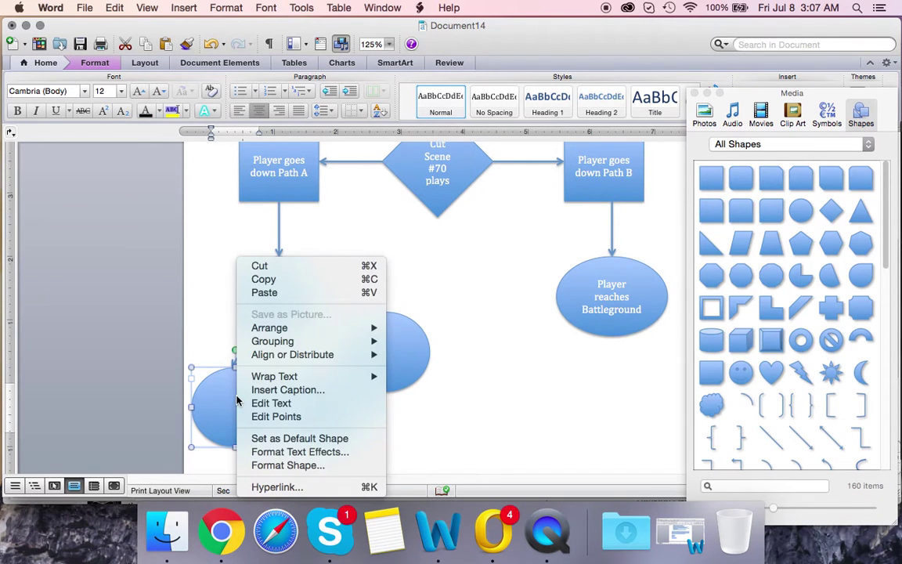
{"action": "left_click", "coordinate": [275, 404]}
{"action": "type", "text": "Playe"}
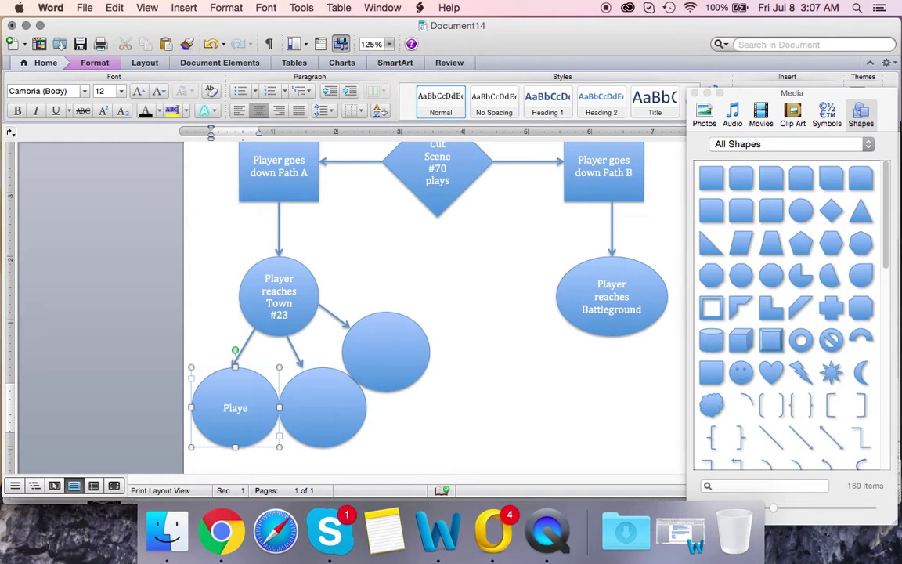
{"action": "type", "text": "r can shop at the store"}
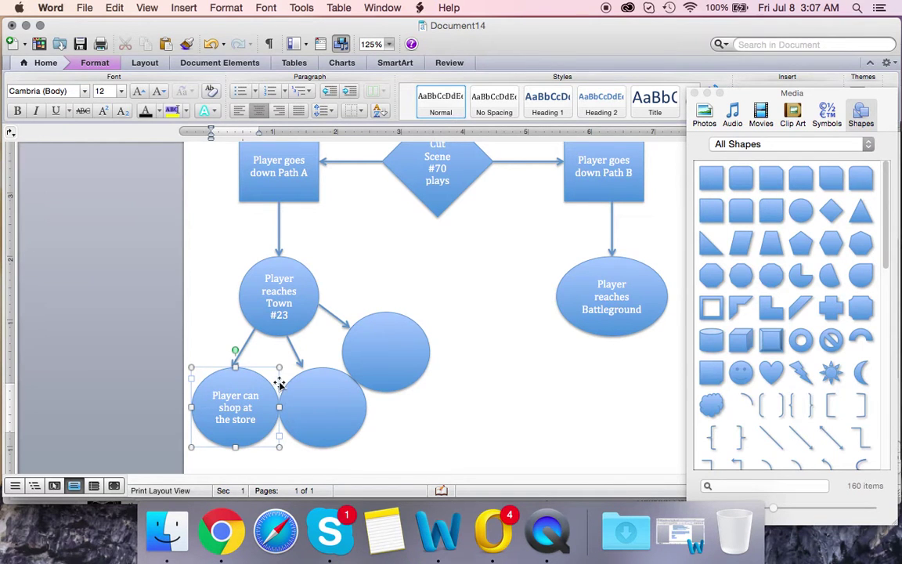
Step: Add the text "Player can talk to Quest Giver" to the middle circle below Town #23
{"action": "left_click", "coordinate": [334, 400]}
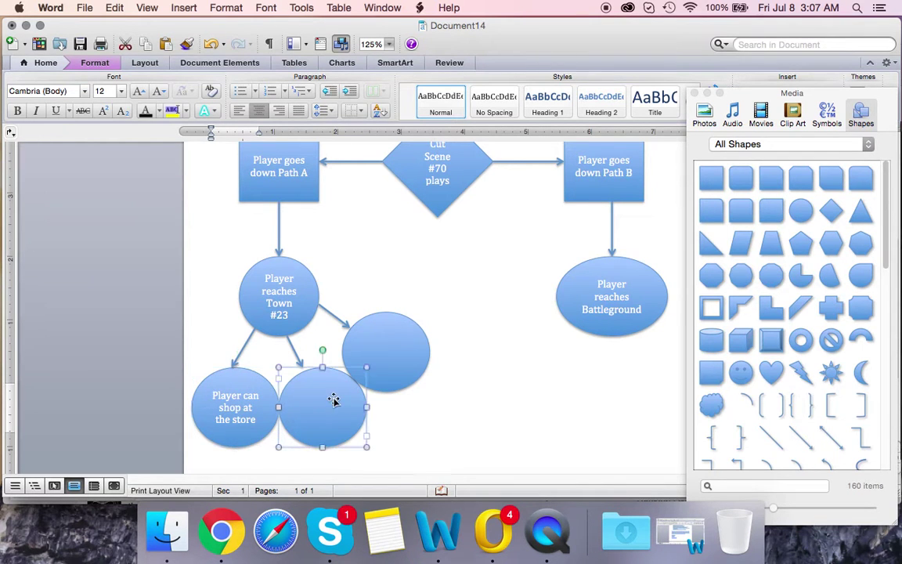
{"action": "right_click", "coordinate": [327, 405]}
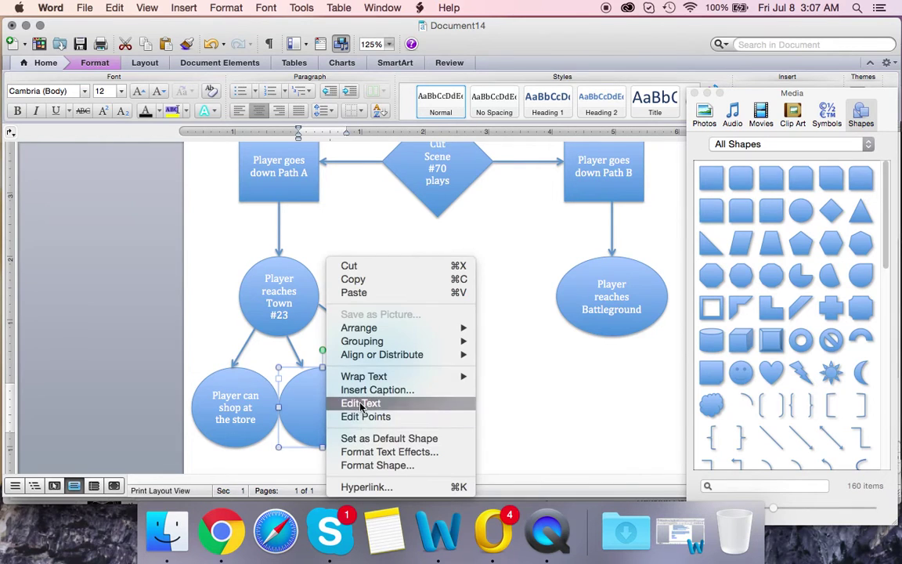
{"action": "left_click", "coordinate": [329, 402]}
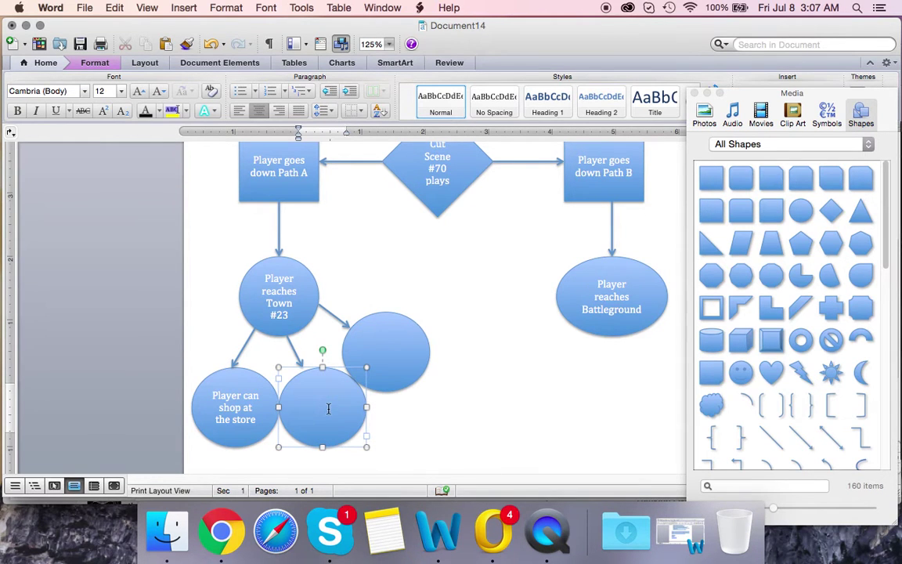
{"action": "type", "text": "Player can talk to Questgi"}
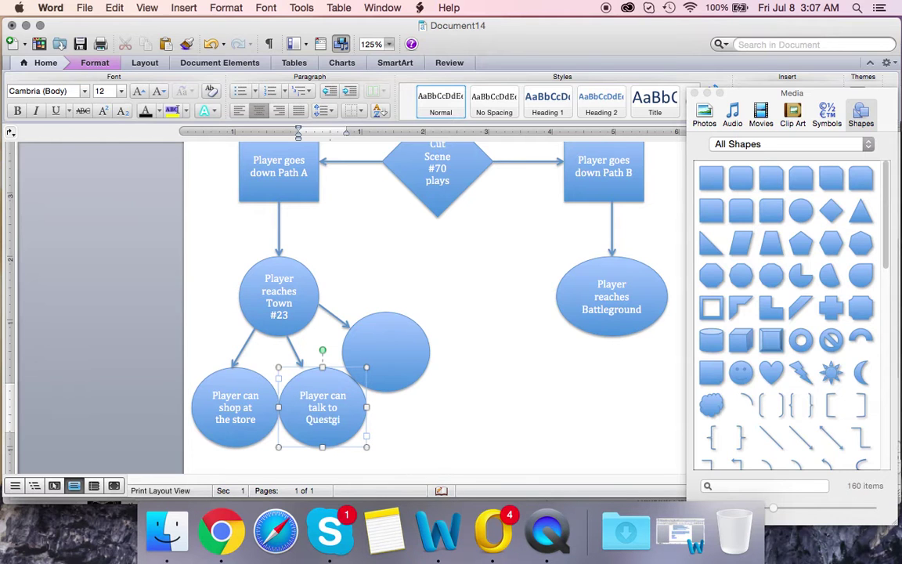
{"action": "key", "text": "BackSpace"}
{"action": "type", "text": "iver"}
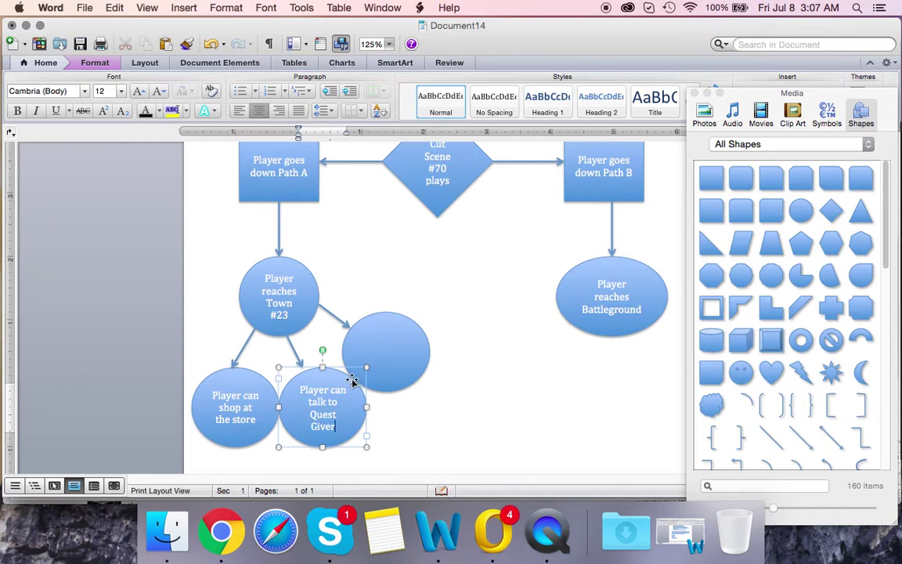
Step: Add the text "Player can rest at Chapel" to the rightmost circle branching from Town #23
{"action": "left_click", "coordinate": [389, 364]}
{"action": "right_click", "coordinate": [394, 354]}
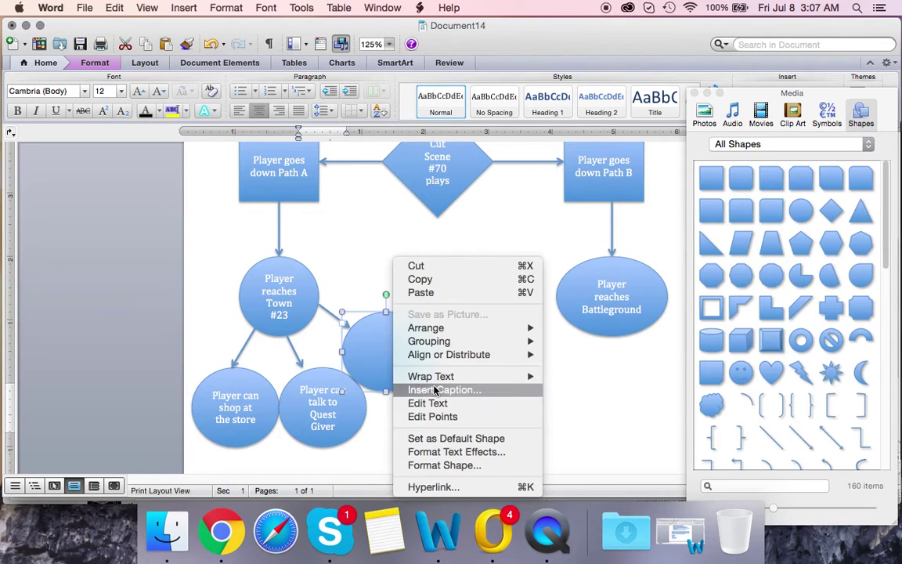
{"action": "left_click", "coordinate": [429, 402]}
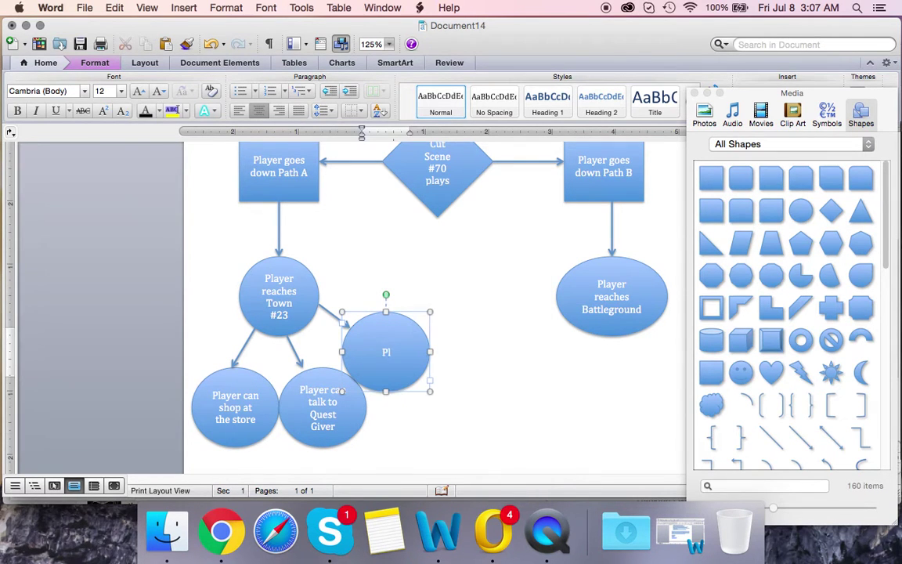
{"action": "type", "text": "Player can rest at Chapel"}
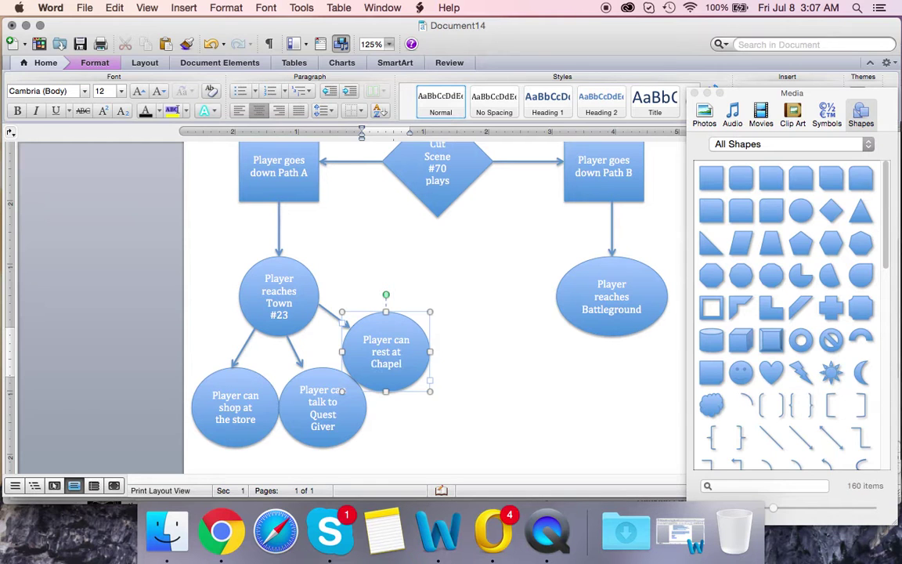
Step: Review the flowchart from the Tree Of Life box down to the three outcome circles branching from Town #23
{"action": "scroll", "coordinate": [381, 392], "scroll_direction": "up", "scroll_amount": 5}
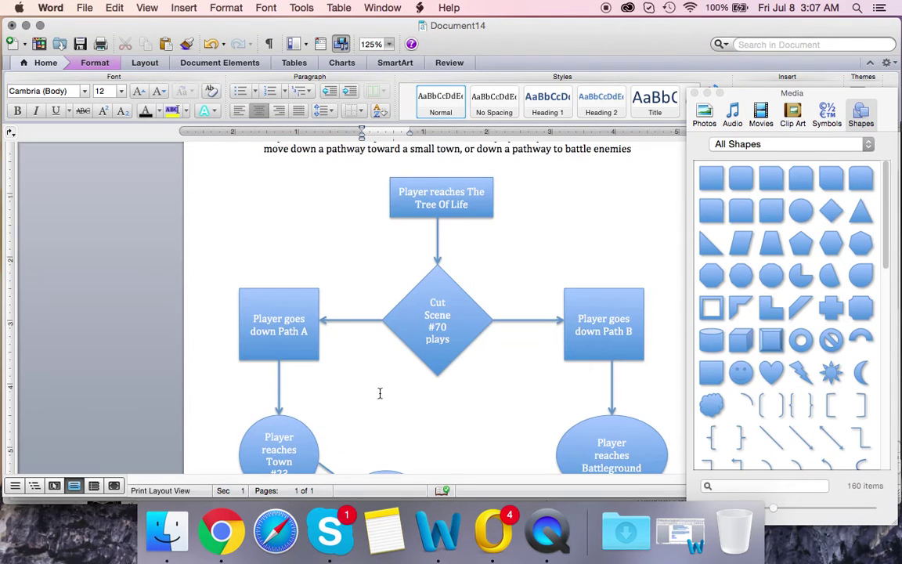
{"action": "scroll", "coordinate": [388, 372], "scroll_direction": "down", "scroll_amount": 5}
{"action": "left_click", "coordinate": [388, 373]}
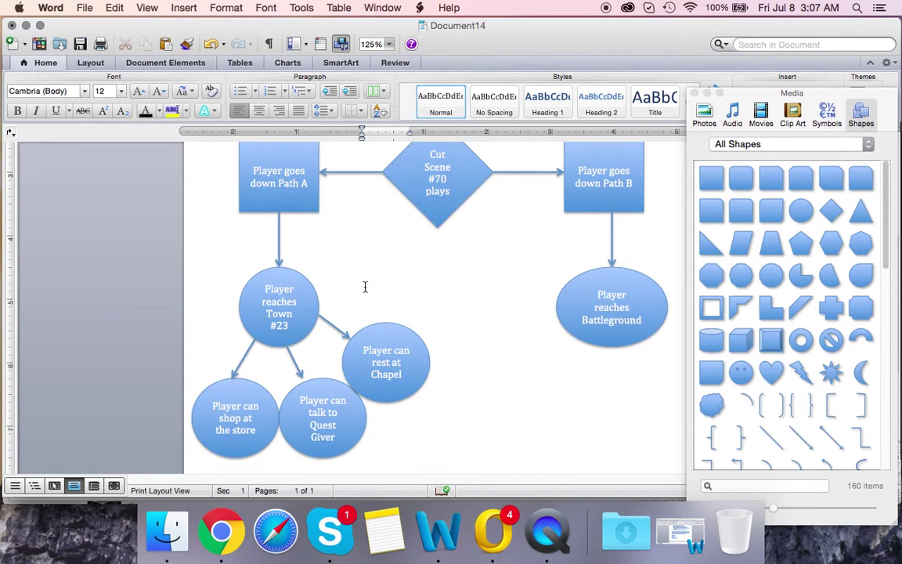
{"action": "scroll", "coordinate": [369, 308], "scroll_direction": "up", "scroll_amount": 4}
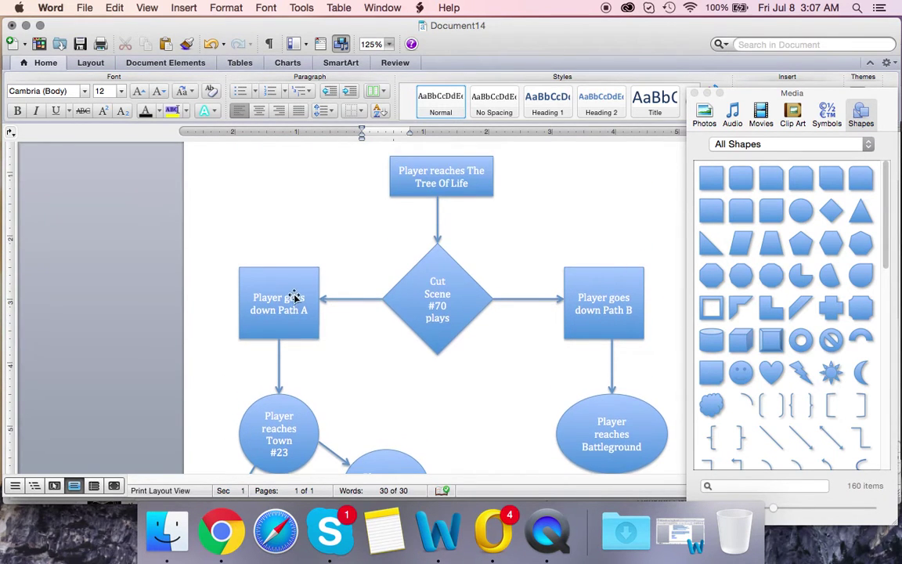
{"action": "scroll", "coordinate": [293, 311], "scroll_direction": "down", "scroll_amount": 3}
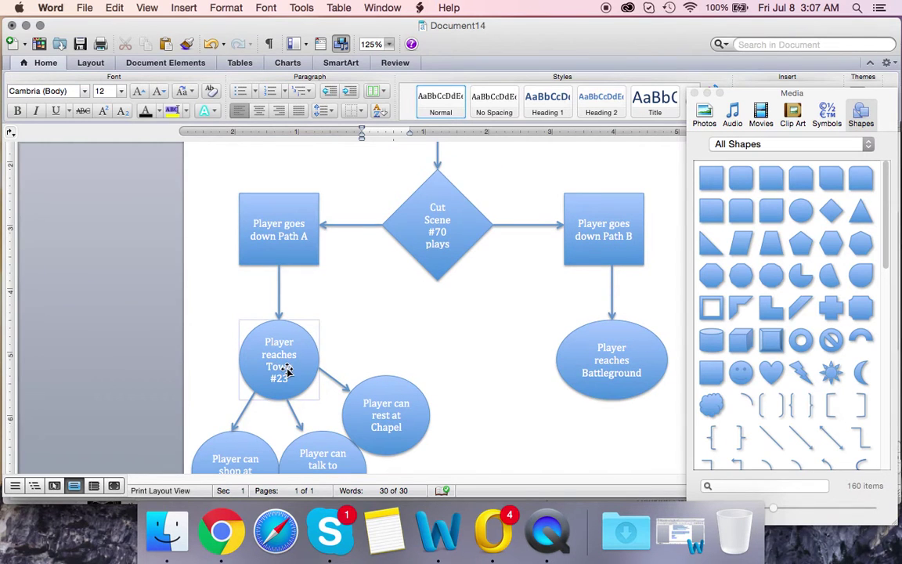
{"action": "scroll", "coordinate": [287, 372], "scroll_direction": "down", "scroll_amount": 3}
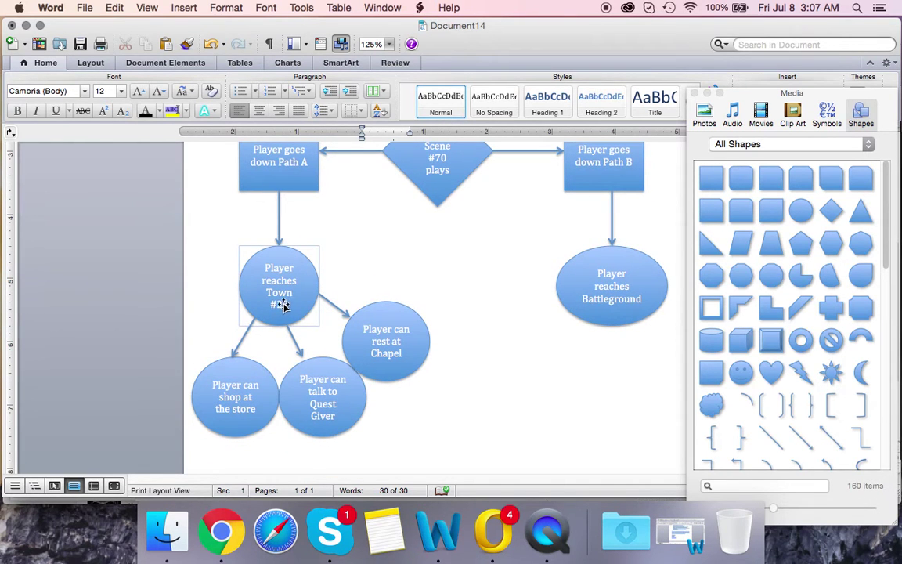
{"action": "left_click", "coordinate": [303, 341]}
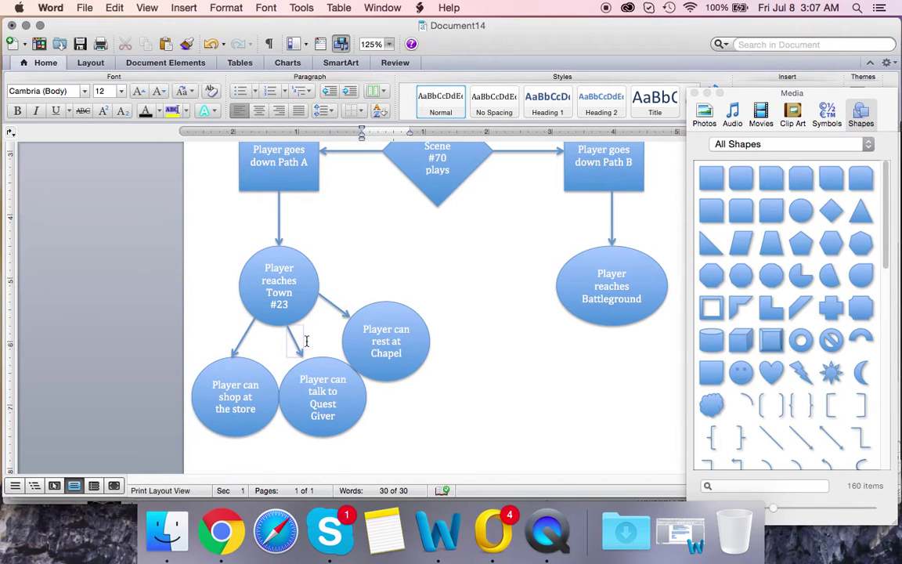
{"action": "left_click", "coordinate": [242, 342]}
{"action": "left_click", "coordinate": [283, 281]}
{"action": "left_click", "coordinate": [362, 343]}
{"action": "left_click", "coordinate": [245, 371]}
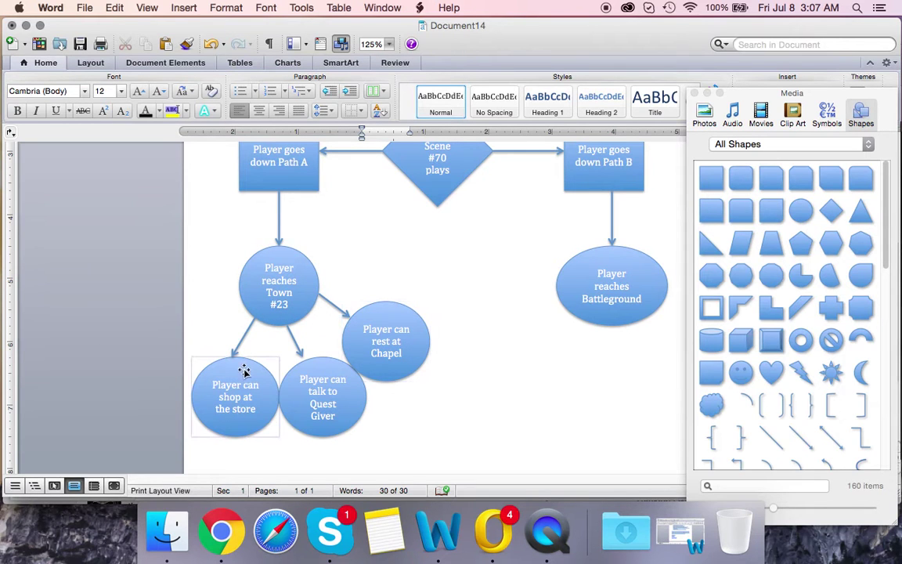
{"action": "left_click", "coordinate": [243, 286]}
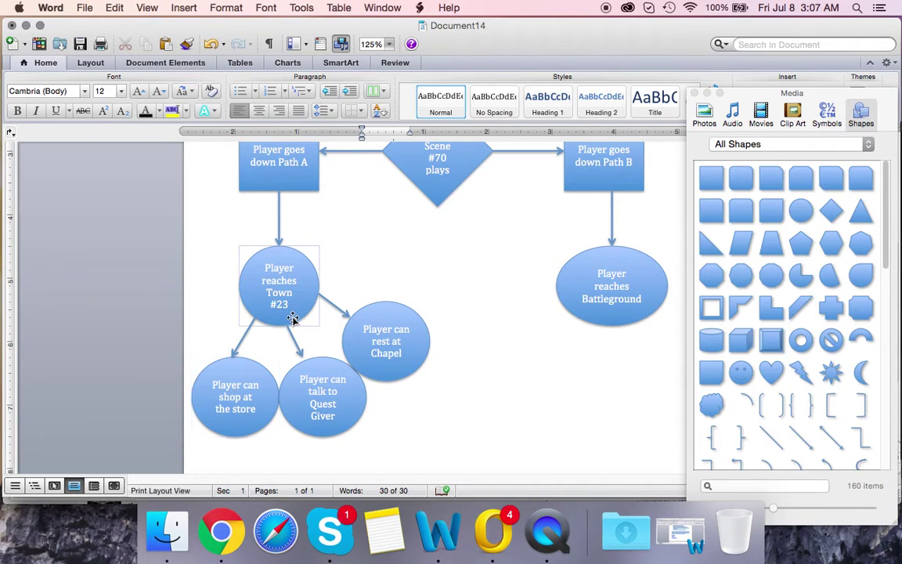
{"action": "left_click", "coordinate": [325, 391]}
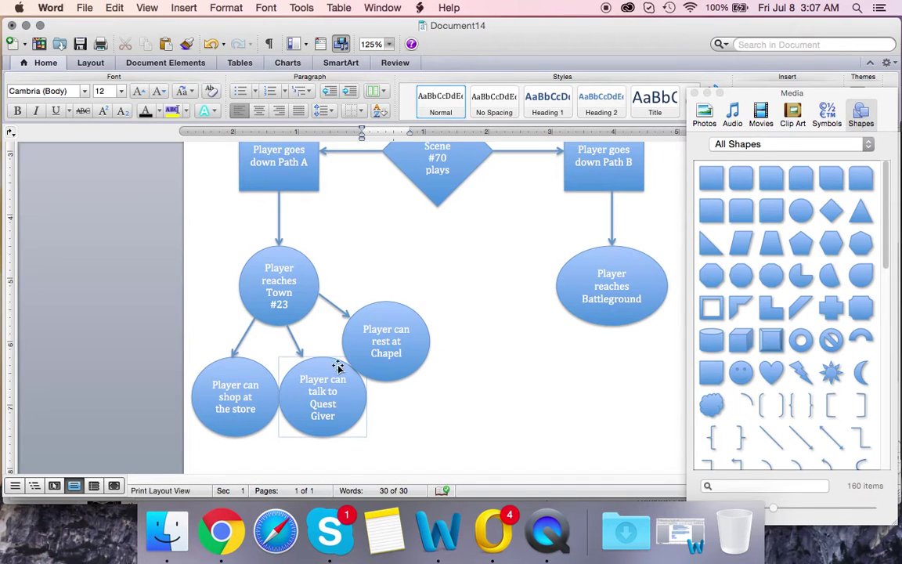
{"action": "left_click", "coordinate": [382, 335]}
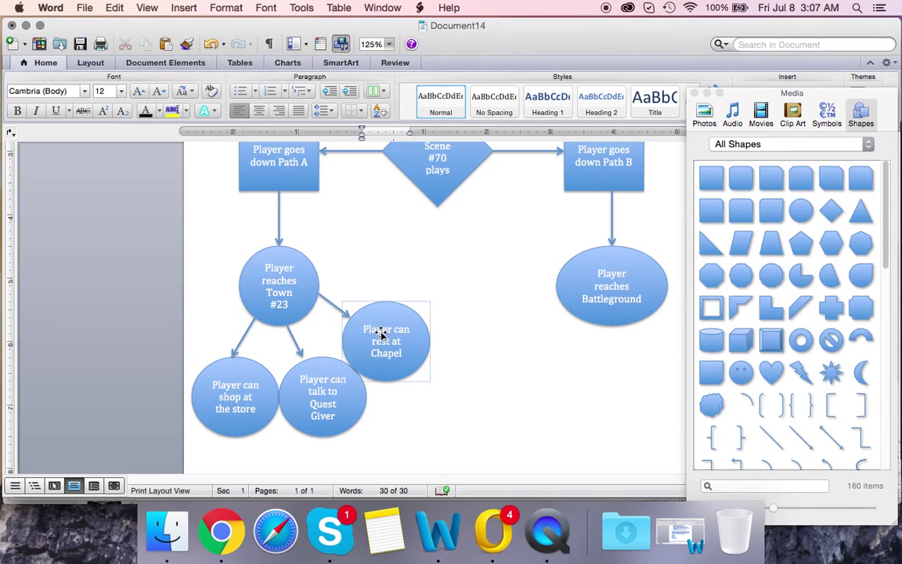
Step: Draw double-headed arrows linking the Chapel circle to the Quest Giver circle and the Quest Giver circle to the shop circle
{"action": "left_click", "coordinate": [802, 441]}
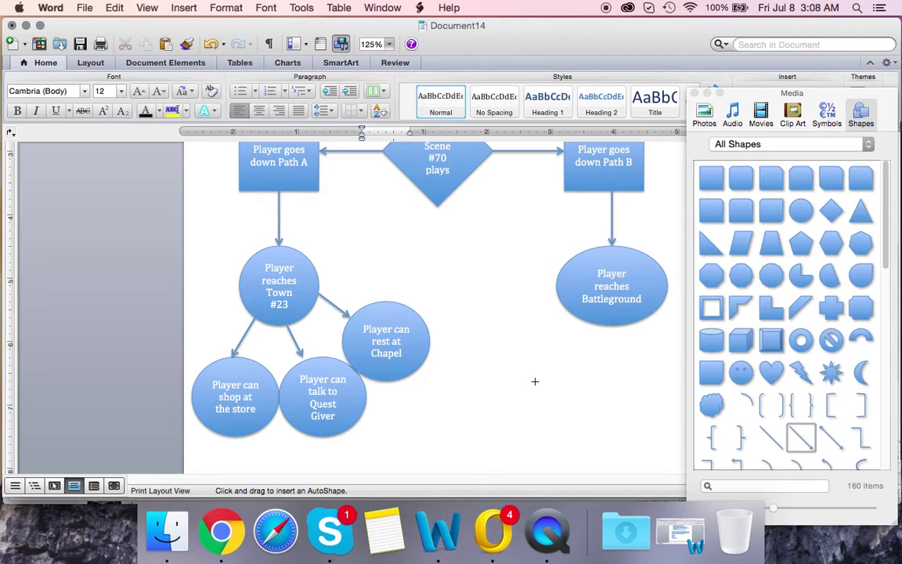
{"action": "left_click", "coordinate": [831, 443]}
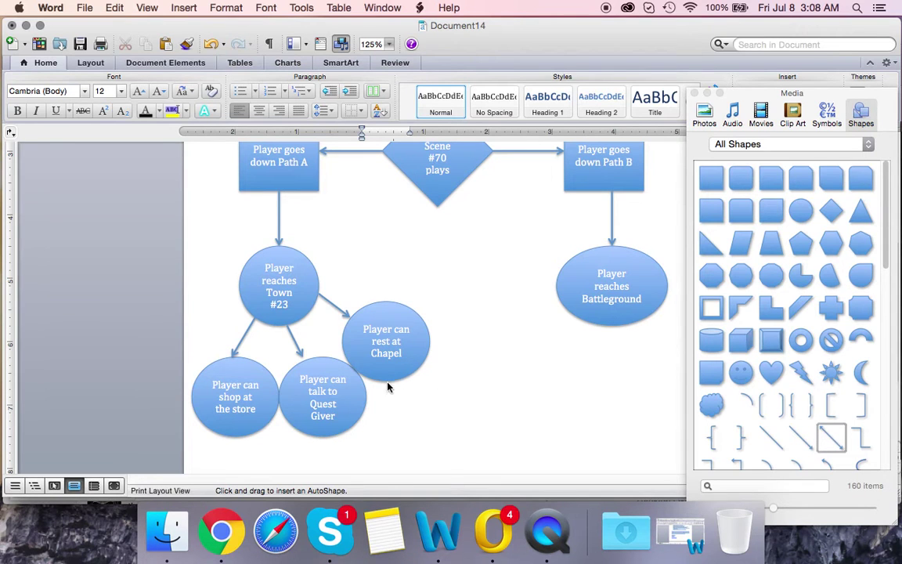
{"action": "left_click_drag", "start_coordinate": [387, 384], "coordinate": [368, 391]}
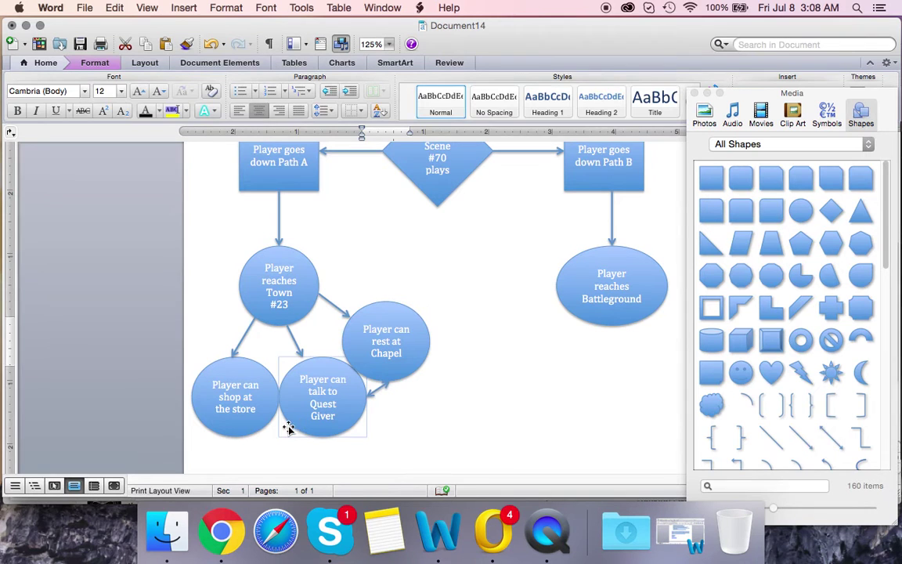
{"action": "left_click", "coordinate": [843, 441]}
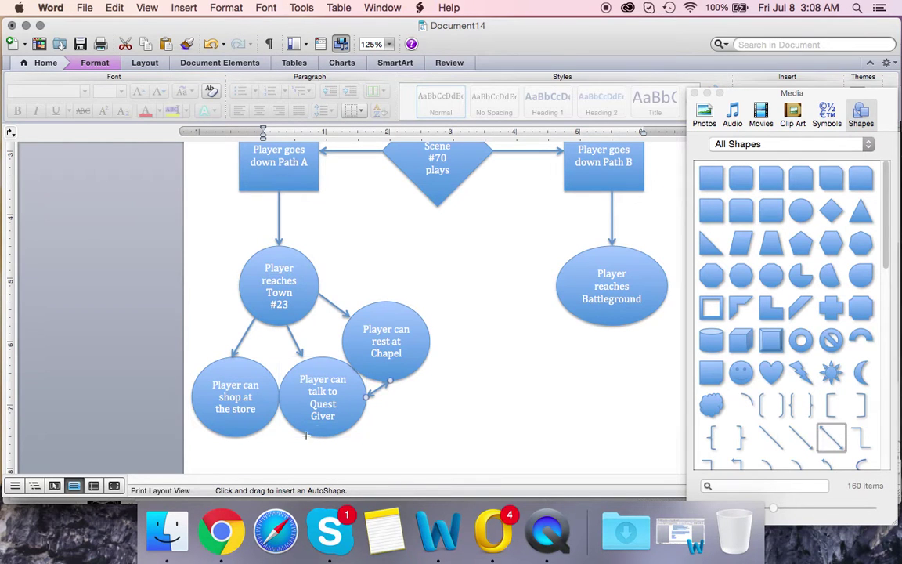
{"action": "left_click_drag", "start_coordinate": [292, 426], "coordinate": [268, 426]}
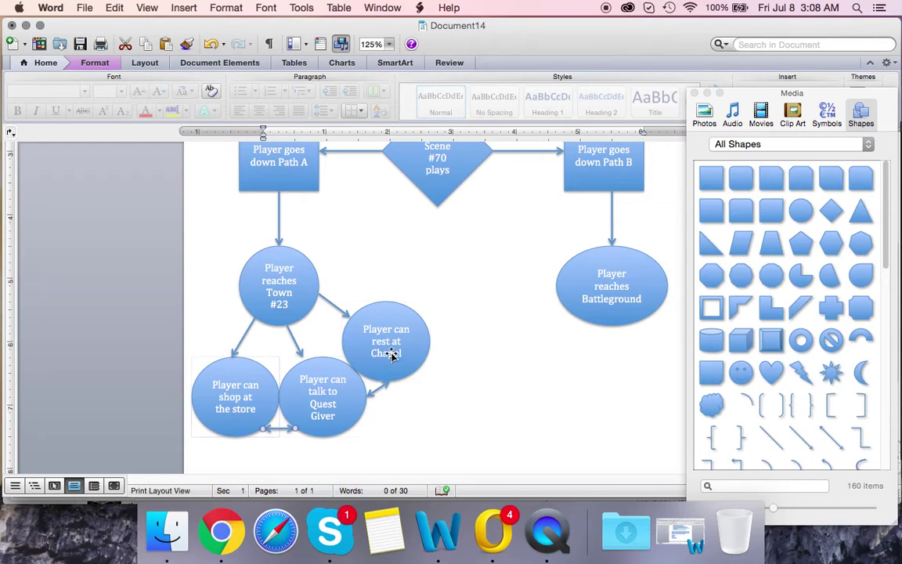
{"action": "left_click", "coordinate": [473, 396]}
{"action": "left_click", "coordinate": [384, 368]}
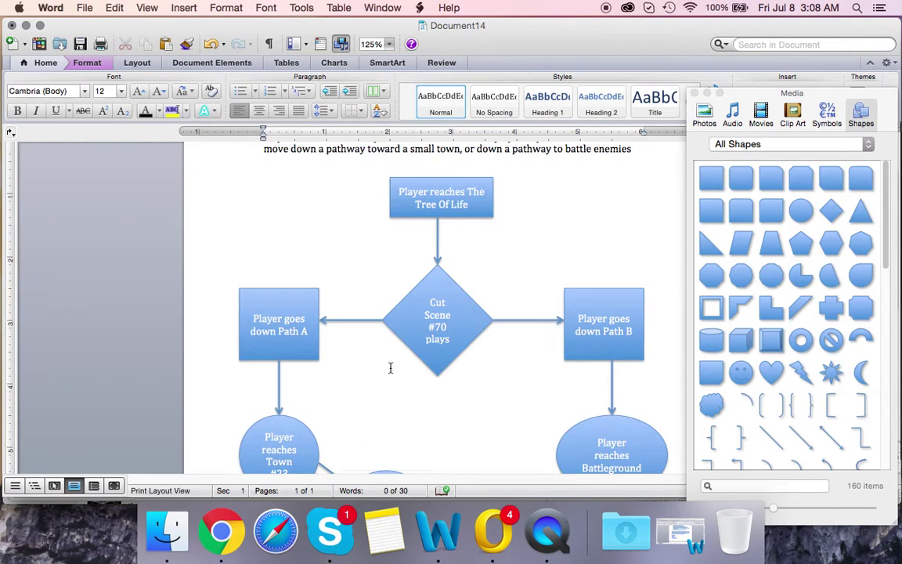
Step: Copy the Chapel circle three times, placing one copy left of the Battleground oval and two side by side below it
{"action": "scroll", "coordinate": [404, 362], "scroll_direction": "down", "scroll_amount": 5}
{"action": "scroll", "coordinate": [403, 362], "scroll_direction": "down", "scroll_amount": 2}
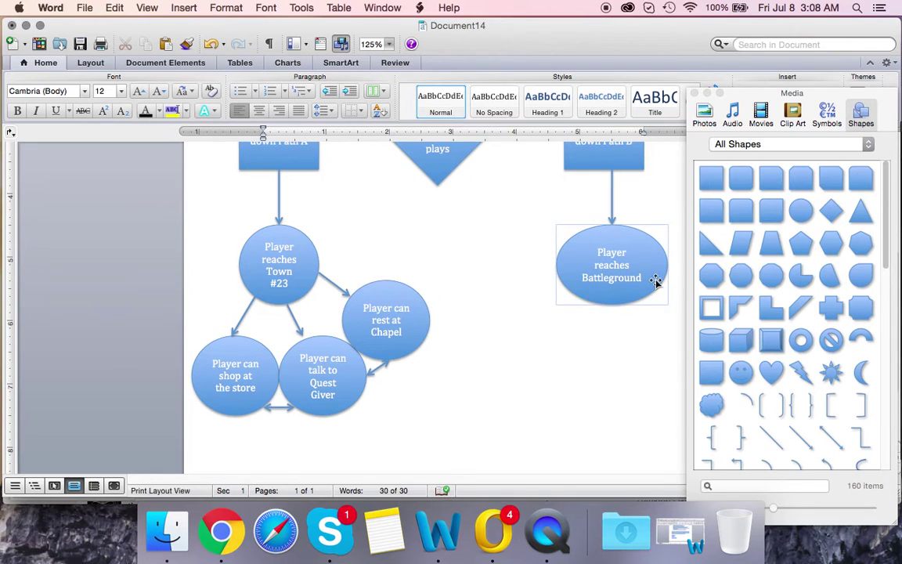
{"action": "left_click", "coordinate": [380, 342]}
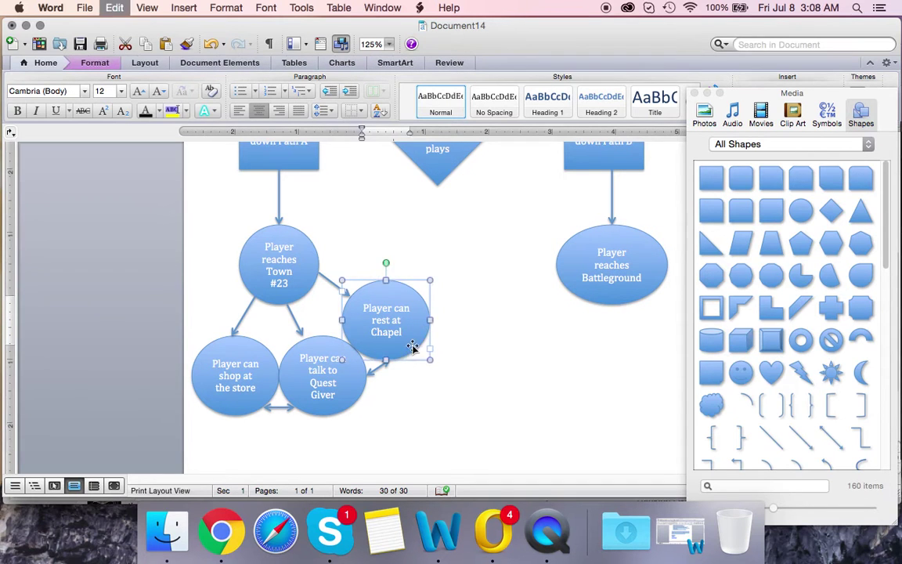
{"action": "left_click_drag", "start_coordinate": [413, 348], "coordinate": [494, 316]}
{"action": "key", "text": "super+v"}
{"action": "left_click_drag", "start_coordinate": [429, 342], "coordinate": [562, 391]}
{"action": "key", "text": "super+c"}
{"action": "key", "text": "super+v"}
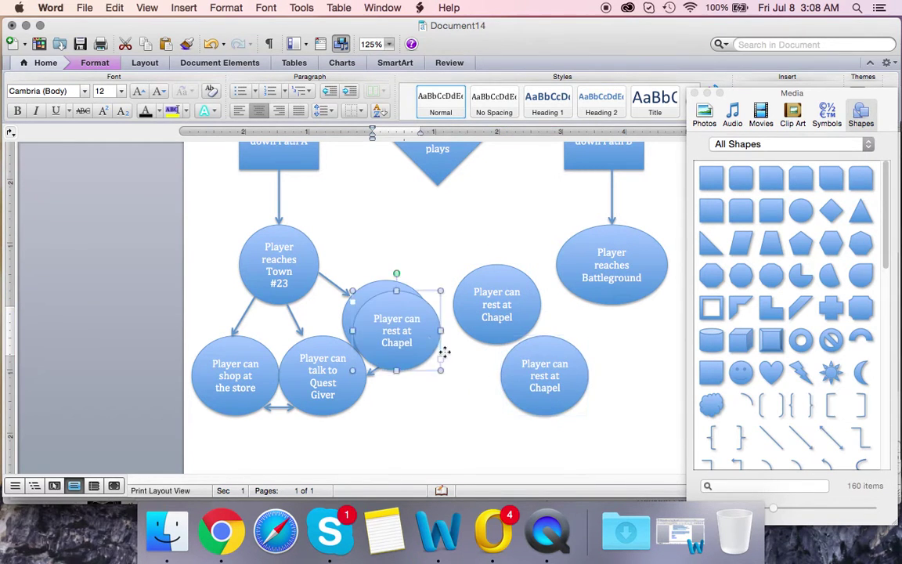
{"action": "left_click_drag", "start_coordinate": [441, 354], "coordinate": [667, 394]}
Step: Link the three copied circles around Battleground with double-headed arrows between each neighbouring pair
{"action": "left_click", "coordinate": [832, 440]}
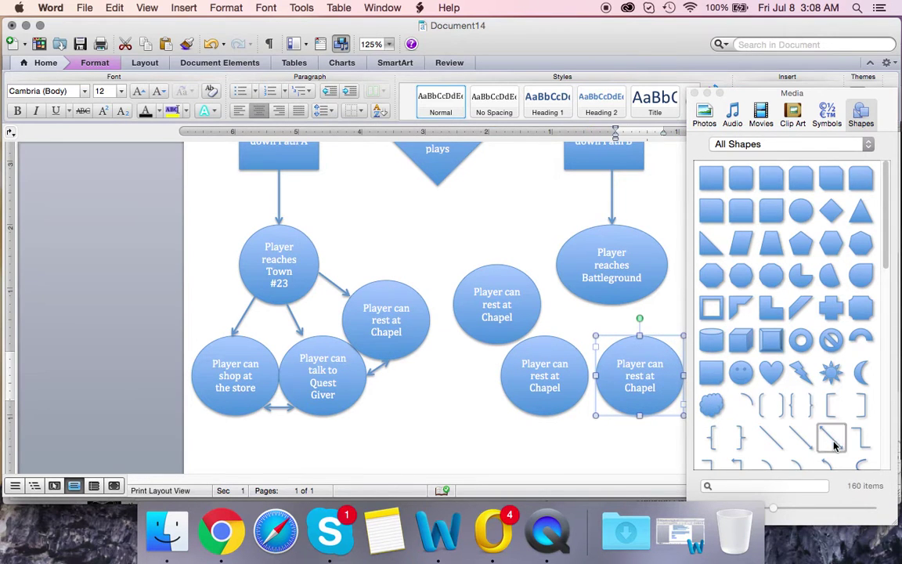
{"action": "left_click_drag", "start_coordinate": [603, 402], "coordinate": [580, 399]}
{"action": "left_click", "coordinate": [832, 440]}
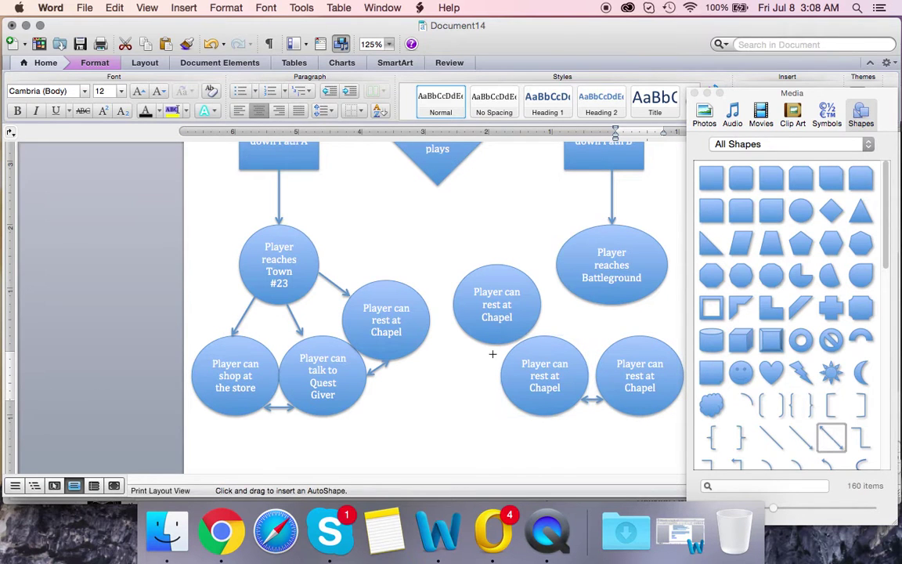
{"action": "left_click_drag", "start_coordinate": [500, 364], "coordinate": [486, 345]}
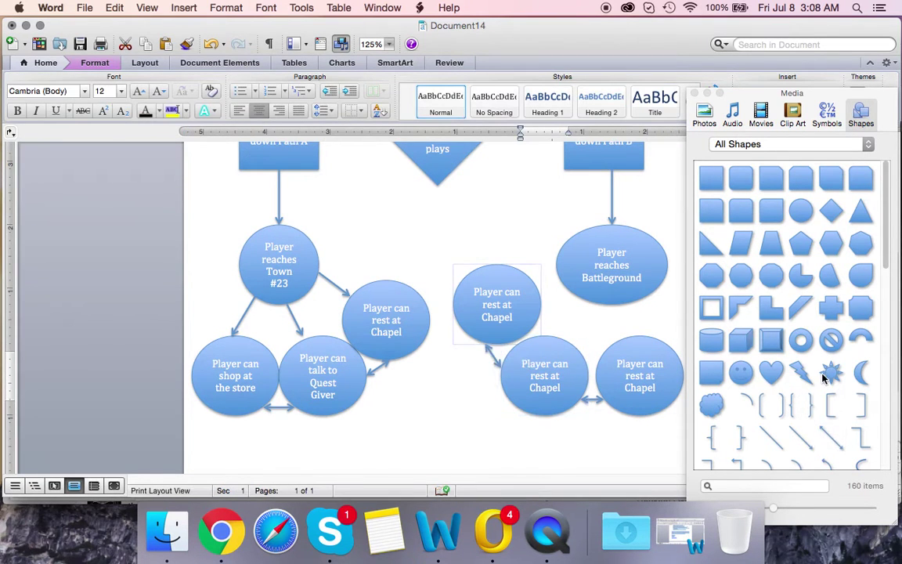
Step: Draw single-headed arrows from the Battleground oval to each of the three copied circles around it
{"action": "left_click", "coordinate": [800, 437]}
{"action": "mouse_move", "coordinate": [554, 285]}
{"action": "left_mouse_down"}
{"action": "mouse_move", "coordinate": [534, 293]}
{"action": "mouse_move", "coordinate": [543, 290]}
{"action": "left_mouse_up"}
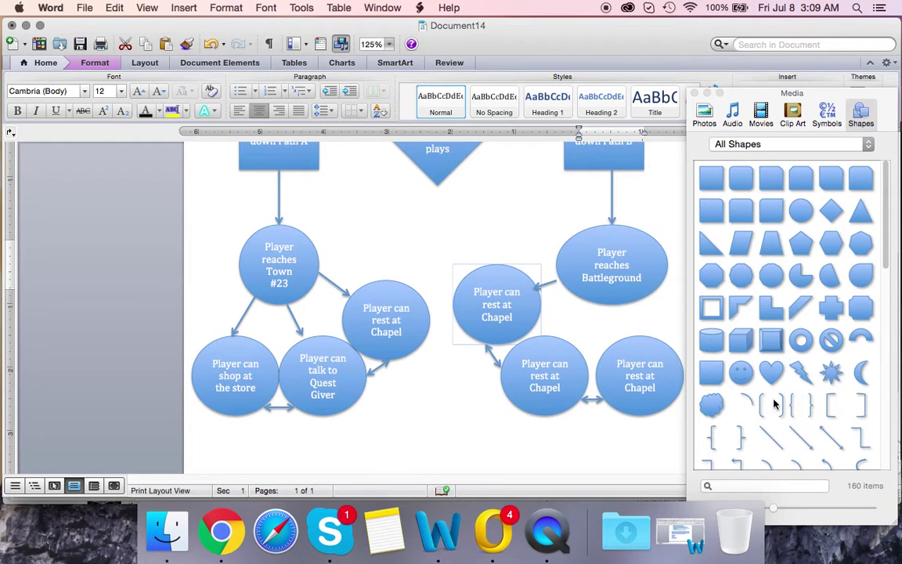
{"action": "left_click", "coordinate": [801, 437]}
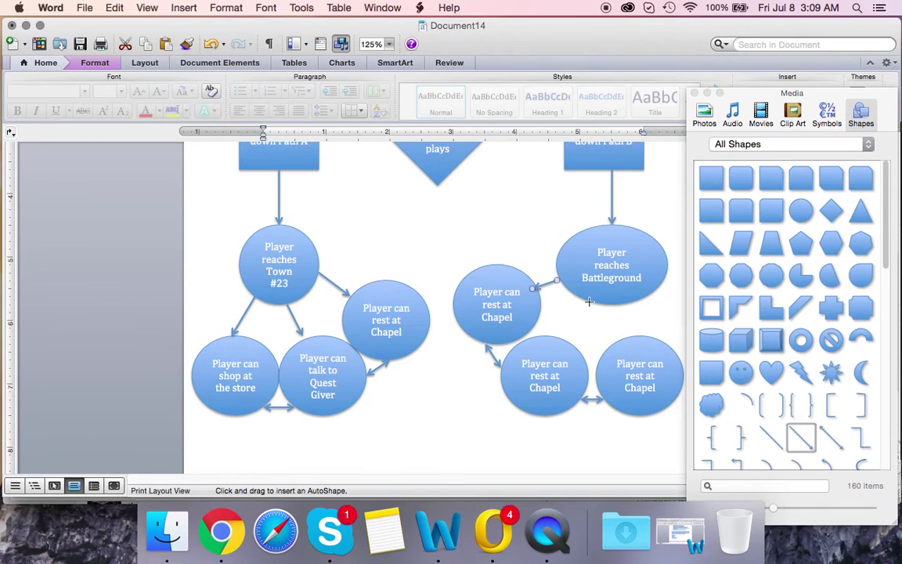
{"action": "left_click_drag", "start_coordinate": [586, 306], "coordinate": [561, 339]}
{"action": "left_click_drag", "start_coordinate": [620, 304], "coordinate": [628, 336]}
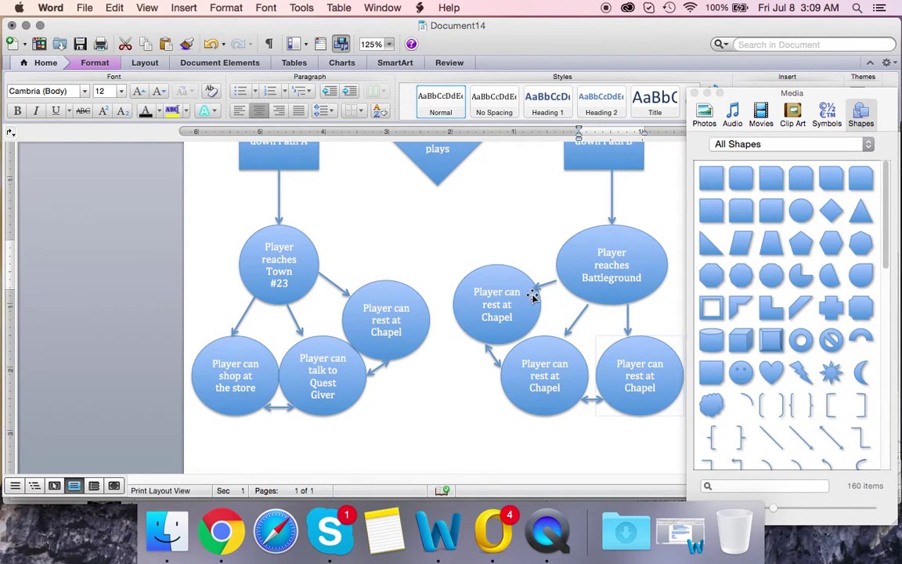
Step: Replace the text of the circle left of Battleground with "Player battles enemies"
{"action": "left_click", "coordinate": [513, 305]}
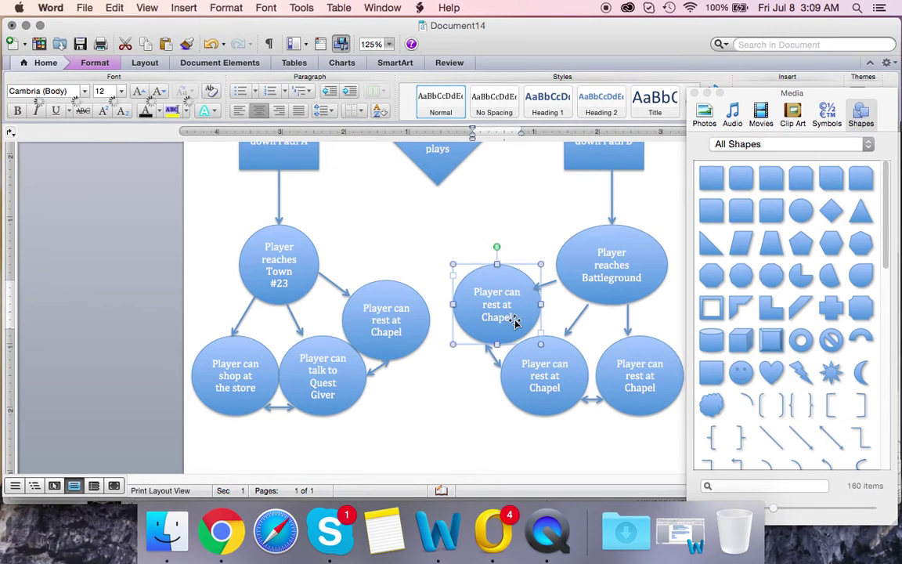
{"action": "left_click_drag", "start_coordinate": [516, 316], "coordinate": [470, 288]}
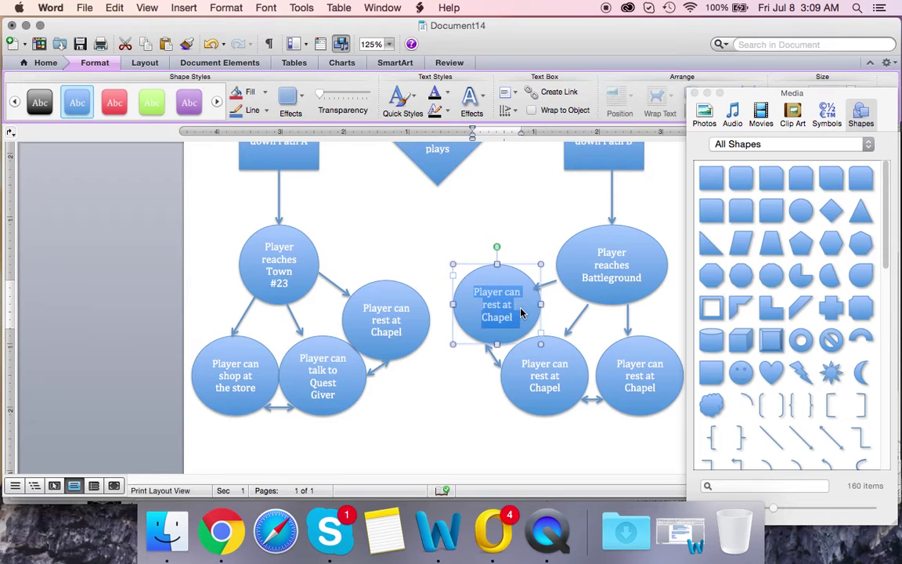
{"action": "type", "text": "Player battle"}
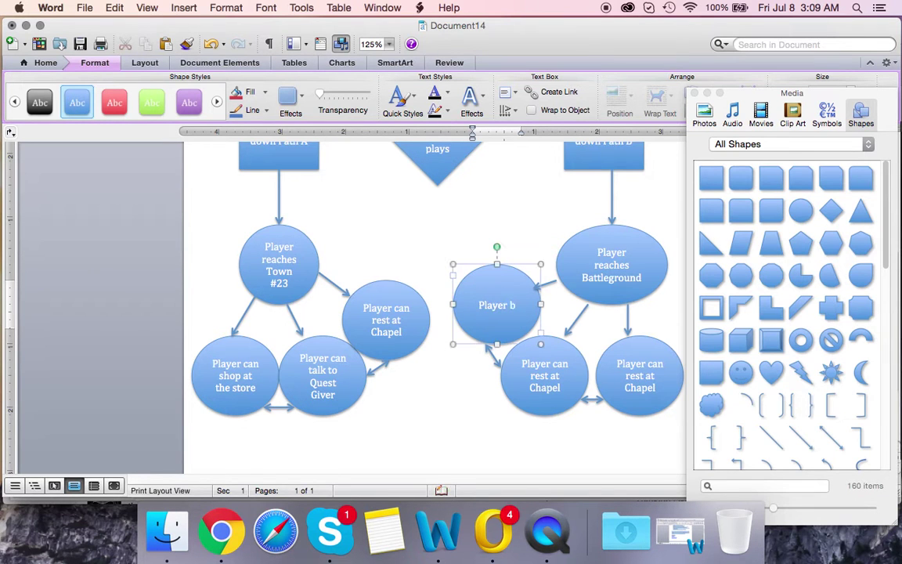
{"action": "type", "text": "nemies"}
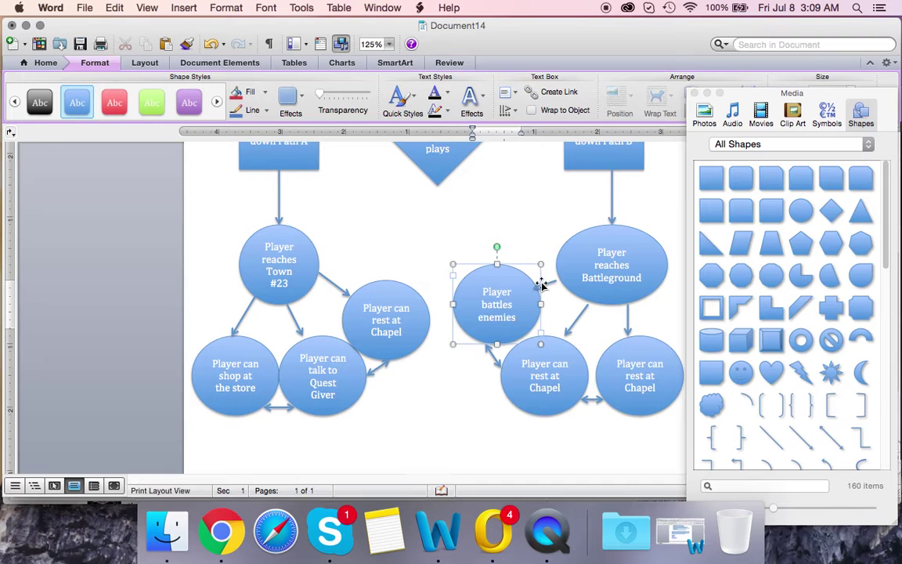
Step: Replace the text of the lower-left circle under Battleground with "Player collects Mushrooms"
{"action": "left_click", "coordinate": [557, 382]}
{"action": "left_click_drag", "start_coordinate": [568, 391], "coordinate": [503, 368]}
{"action": "type", "text": "Player"}
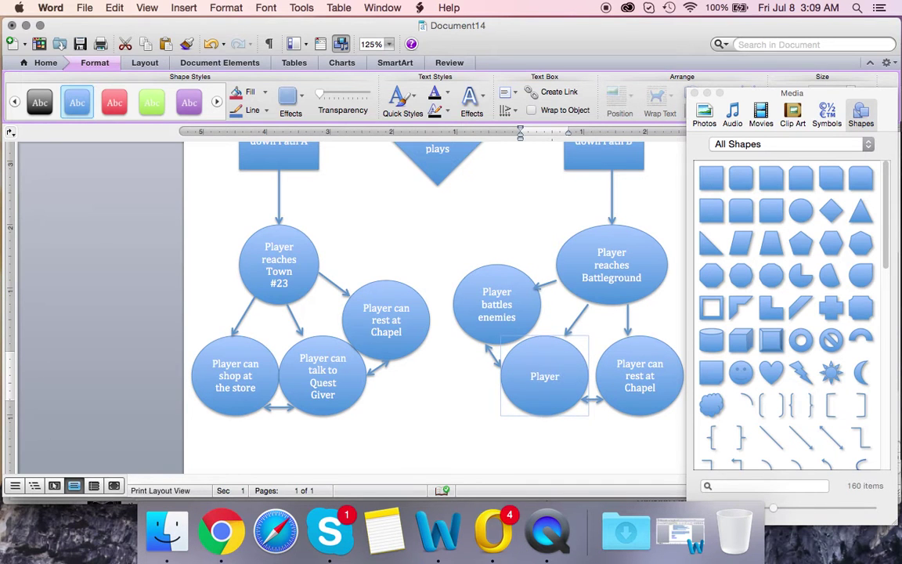
{"action": "type", "text": " collects"}
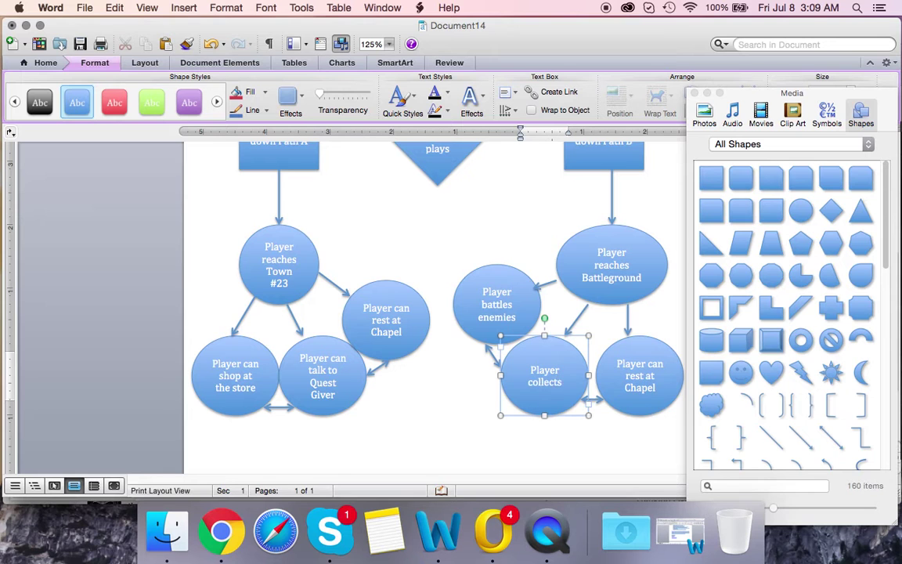
{"action": "type", "text": " Muchroom"}
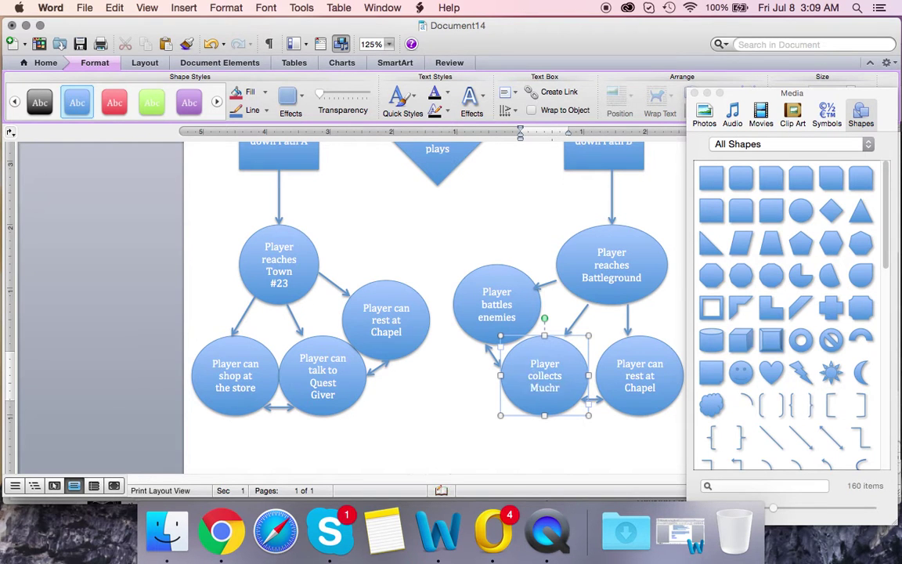
{"action": "key", "text": "BackSpace"}
{"action": "key", "text": "BackSpace"}
{"action": "key", "text": "BackSpace"}
{"action": "key", "text": "BackSpace"}
{"action": "key", "text": "BackSpace"}
{"action": "key", "text": "BackSpace"}
{"action": "type", "text": "hrooms"}
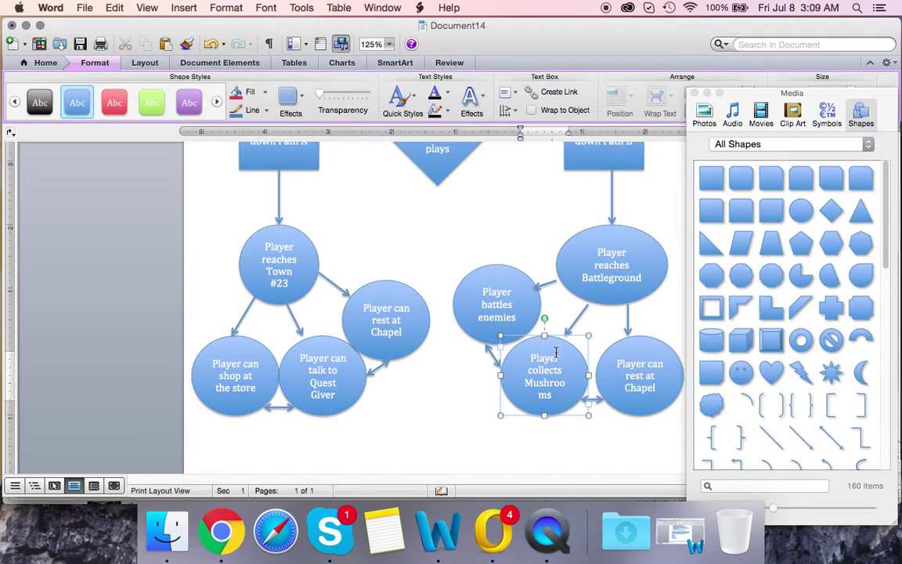
Step: Try reducing the text of the "Player collects Mushrooms" circle to font size 10
{"action": "key", "text": "super+a"}
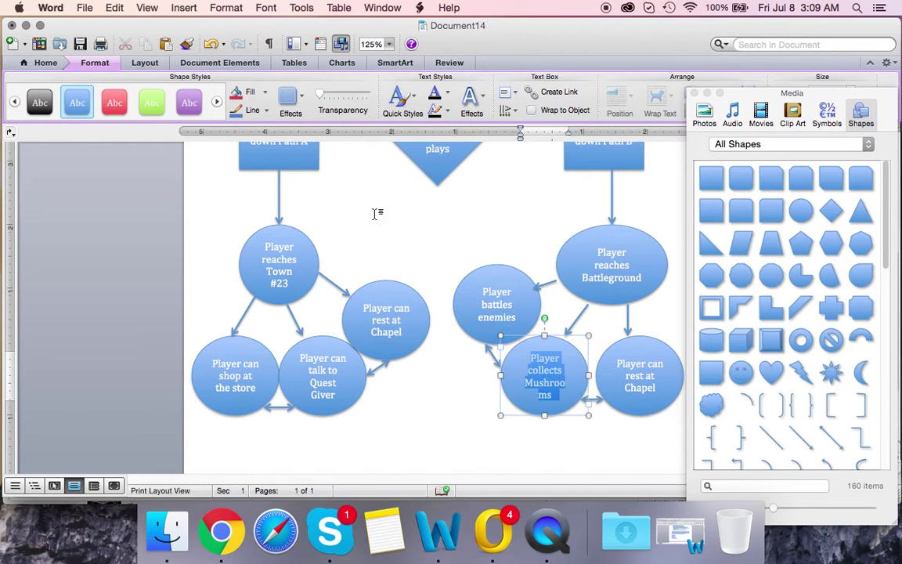
{"action": "left_click", "coordinate": [23, 62]}
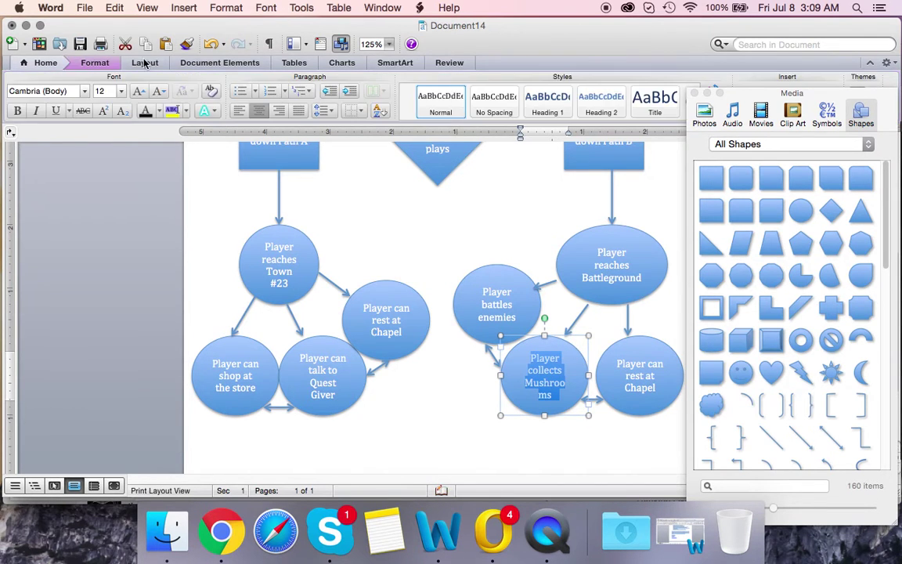
{"action": "left_click", "coordinate": [161, 93]}
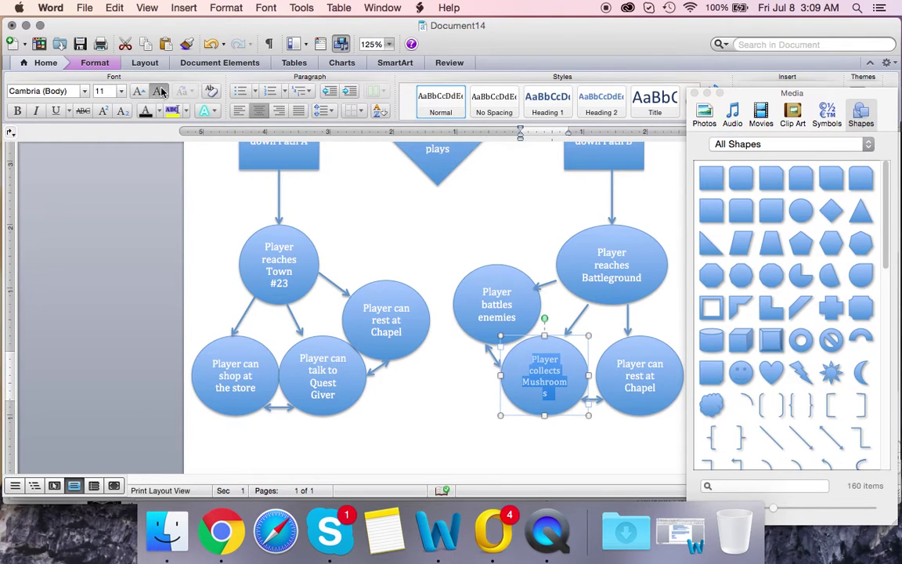
{"action": "left_click", "coordinate": [159, 91]}
{"action": "key", "text": "super+bracketright"}
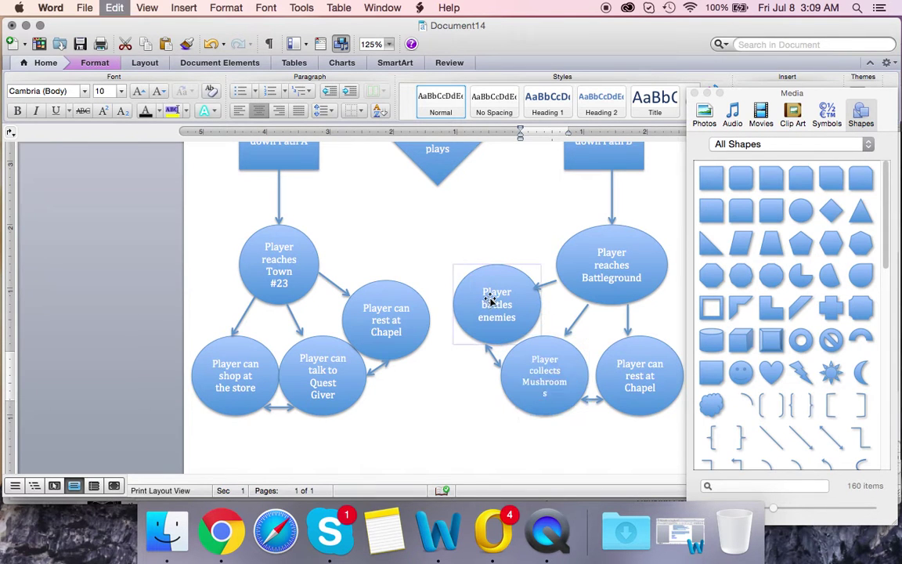
{"action": "key", "text": "super+bracketright"}
Step: Change "Mushrooms" to "Schrooms" in the lower-left circle under Battleground
{"action": "left_click_drag", "start_coordinate": [553, 396], "coordinate": [522, 386]}
{"action": "type", "text": "Schrooms"}
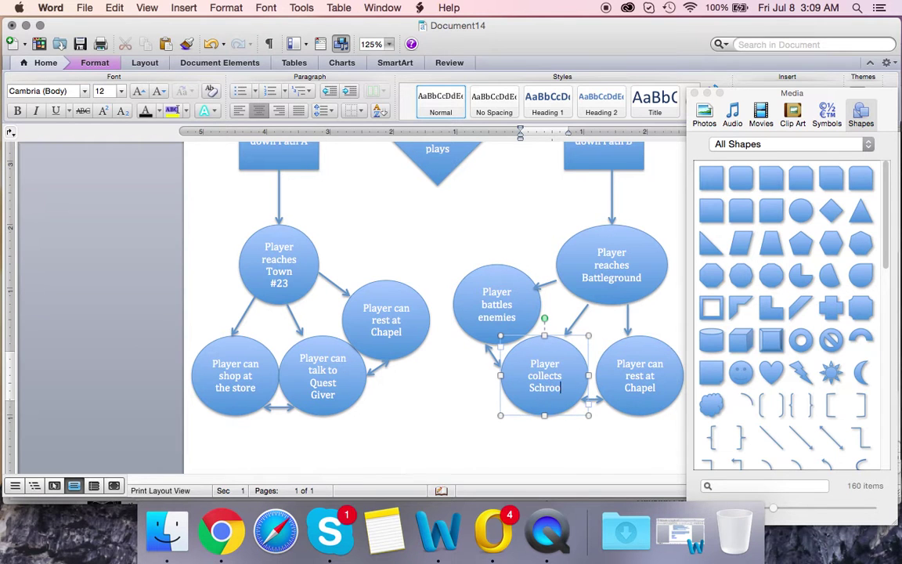
Step: Replace the text of the lower-right circle under Battleground with "Player passes through"
{"action": "left_click", "coordinate": [656, 389]}
{"action": "left_click_drag", "start_coordinate": [660, 392], "coordinate": [600, 357]}
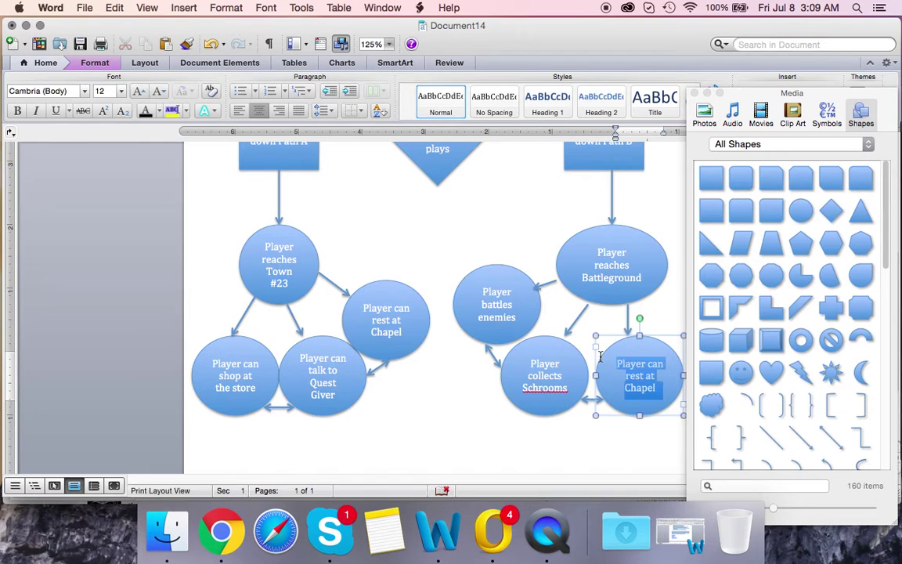
{"action": "type", "text": "Pl"}
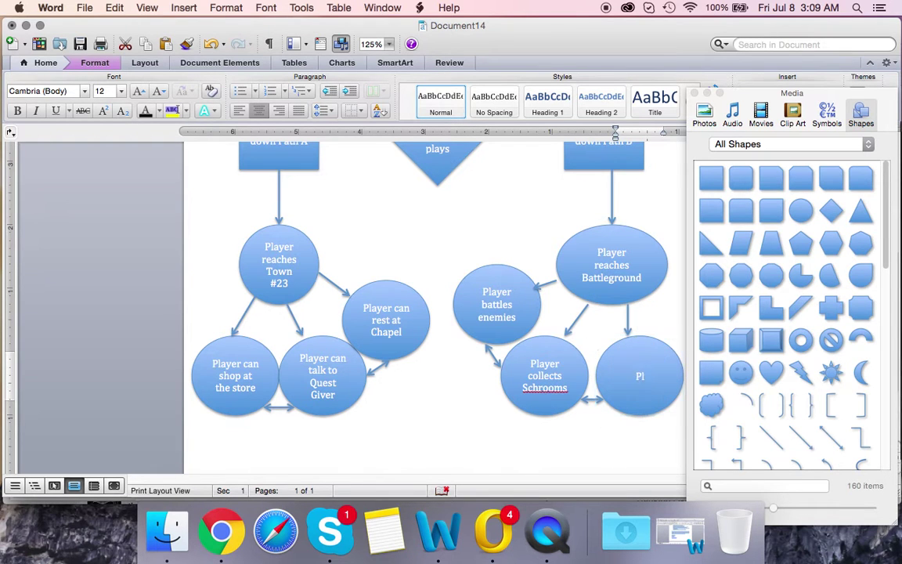
{"action": "type", "text": "ayer passes through"}
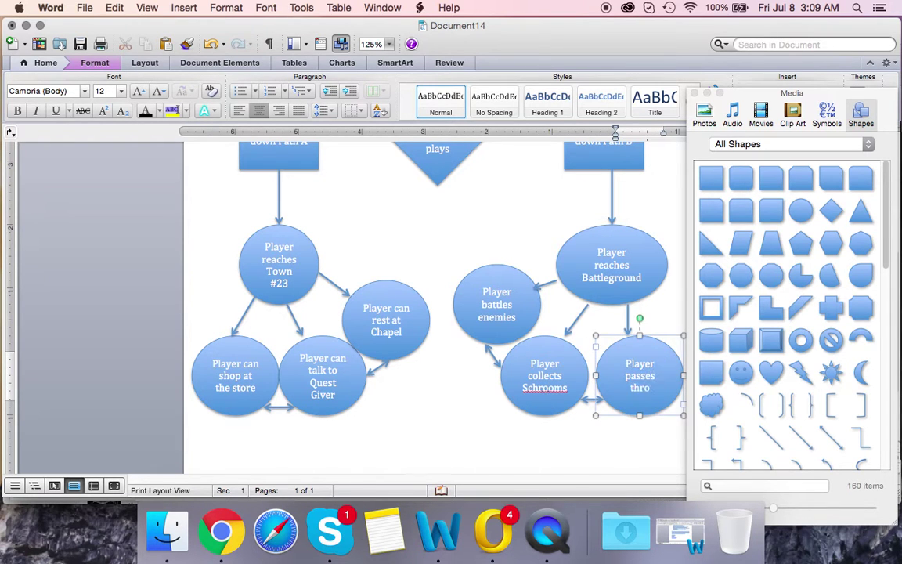
{"action": "left_click", "coordinate": [558, 387]}
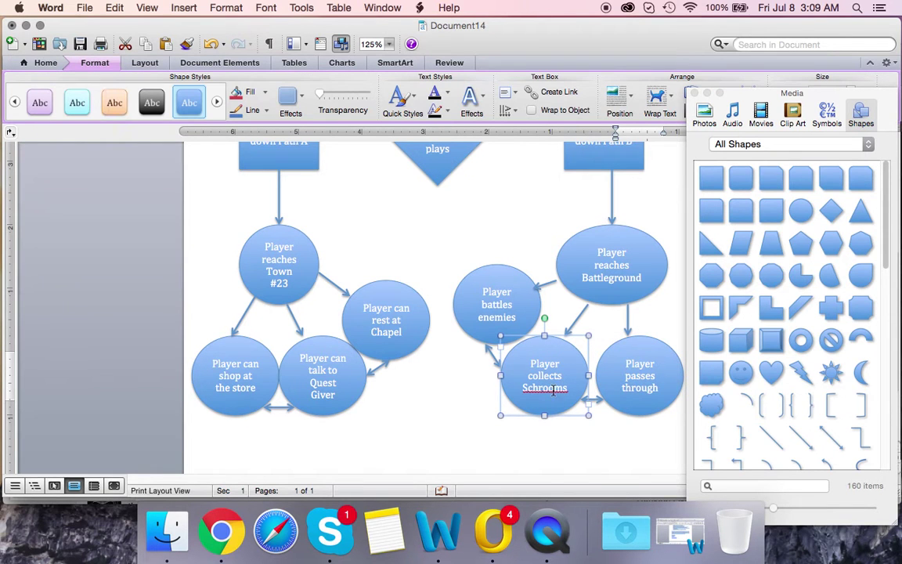
Step: Have the spelling checker ignore every occurrence of "Schrooms" in the lower-left circle under Battleground
{"action": "right_click", "coordinate": [558, 388]}
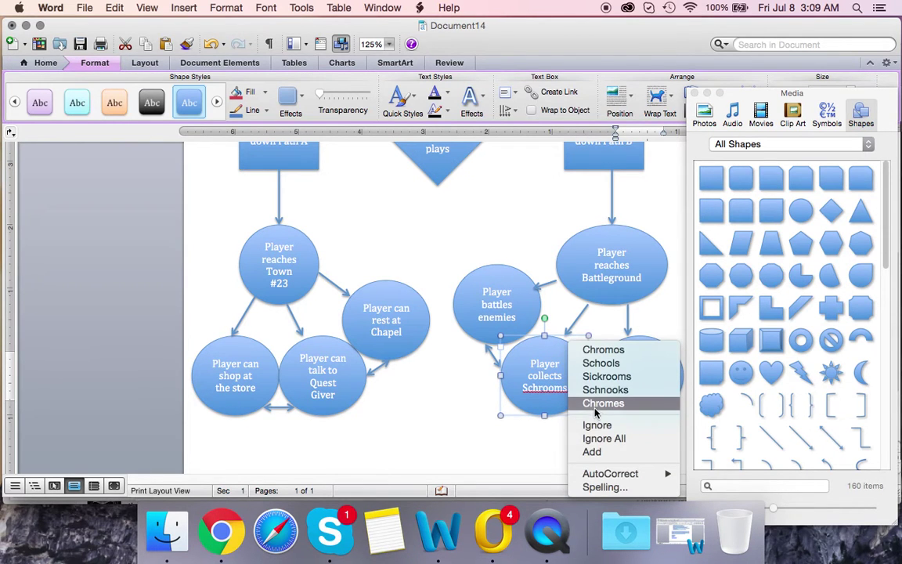
{"action": "left_click", "coordinate": [601, 438]}
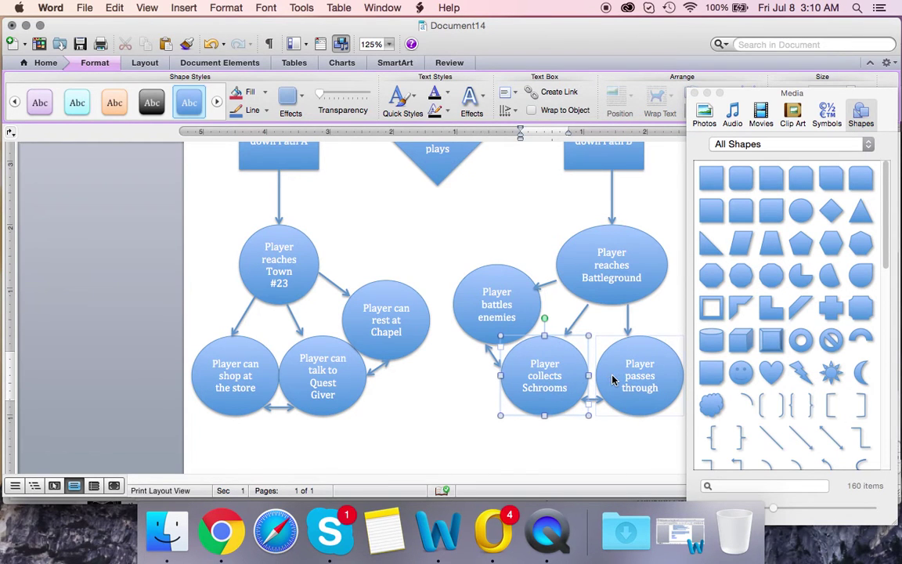
Step: Draw a straight arrow from the bottom of the "Player passes through" circle down and left into the empty area below
{"action": "scroll", "coordinate": [607, 400], "scroll_direction": "up", "scroll_amount": 5}
{"action": "scroll", "coordinate": [611, 388], "scroll_direction": "down", "scroll_amount": 6}
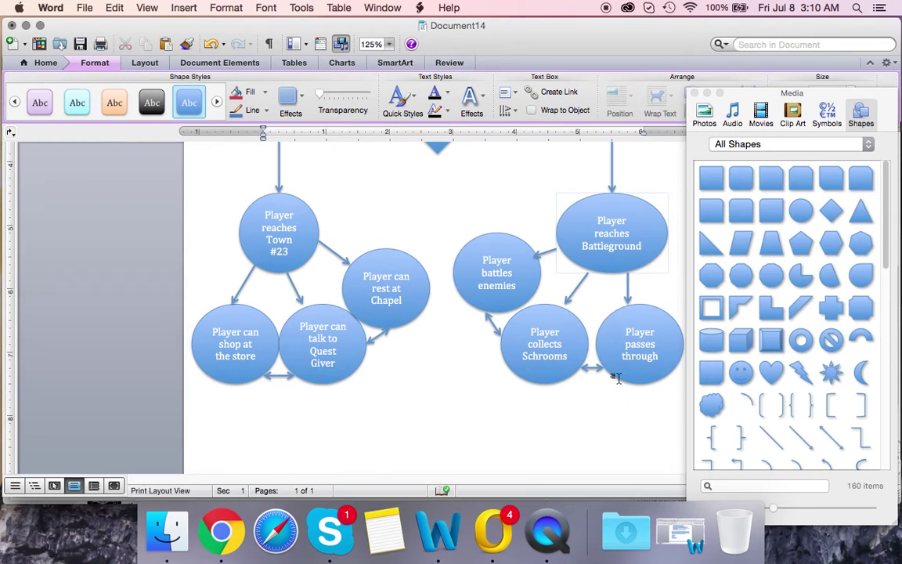
{"action": "scroll", "coordinate": [618, 379], "scroll_direction": "down", "scroll_amount": 3}
{"action": "left_click", "coordinate": [802, 441]}
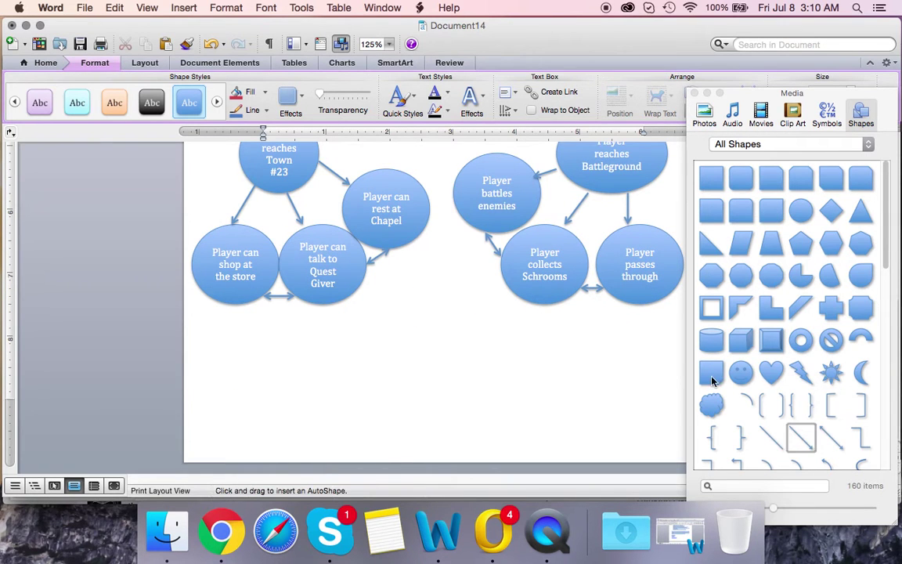
{"action": "scroll", "coordinate": [632, 304], "scroll_direction": "up", "scroll_amount": 8}
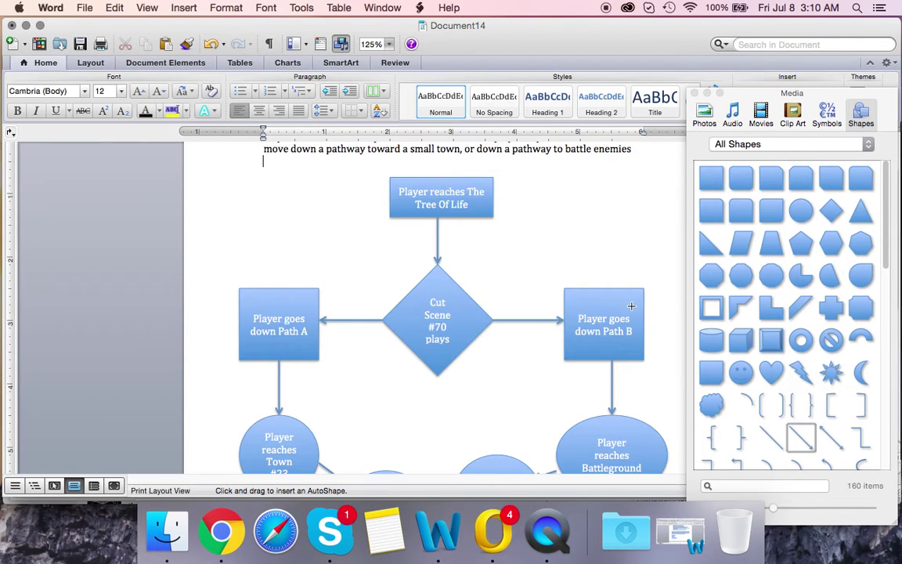
{"action": "scroll", "coordinate": [635, 311], "scroll_direction": "down", "scroll_amount": 7}
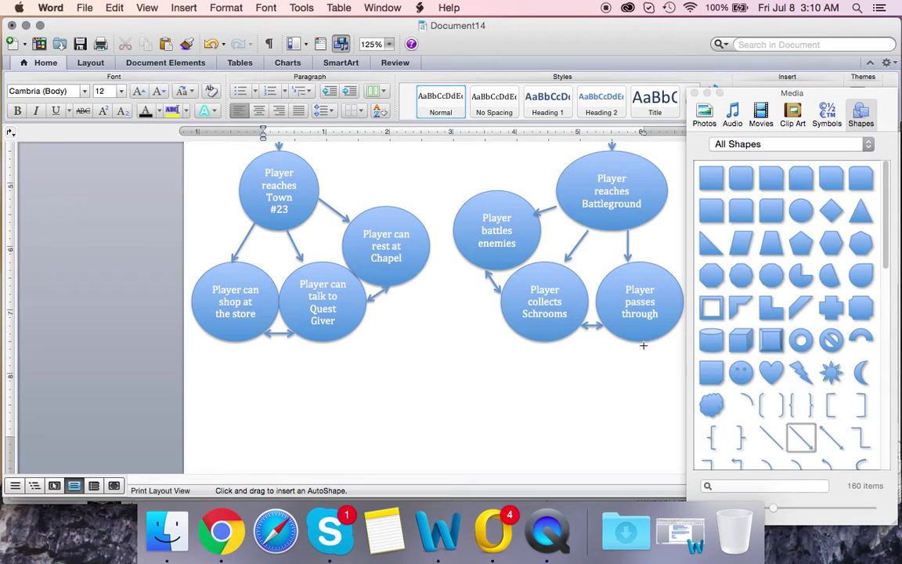
{"action": "mouse_move", "coordinate": [643, 346]}
{"action": "left_mouse_down"}
{"action": "mouse_move", "coordinate": [629, 406]}
{"action": "mouse_move", "coordinate": [486, 411]}
{"action": "left_mouse_up"}
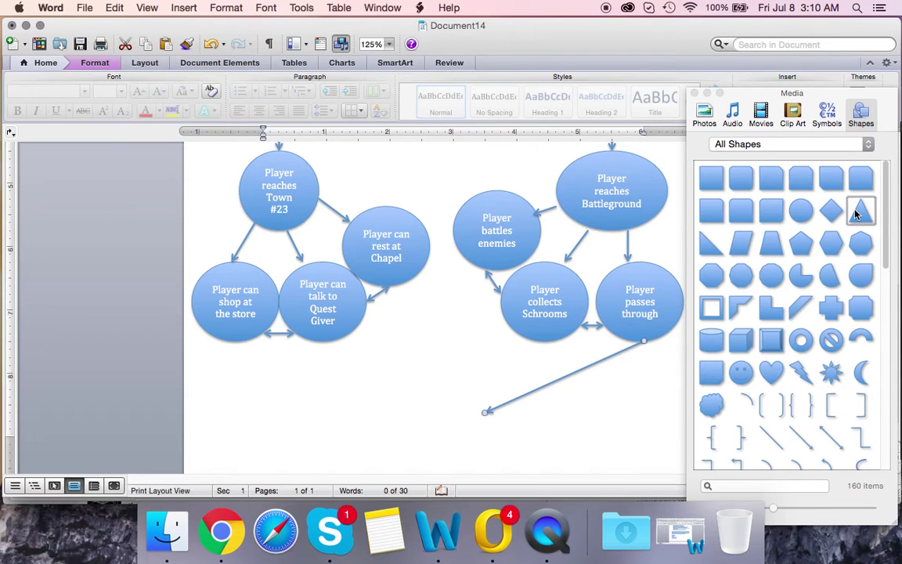
Step: Insert a triangle at the tip of the new arrow, enlarge it and position it so its right side meets the arrowhead
{"action": "left_click", "coordinate": [859, 211]}
{"action": "left_click_drag", "start_coordinate": [404, 364], "coordinate": [501, 445]}
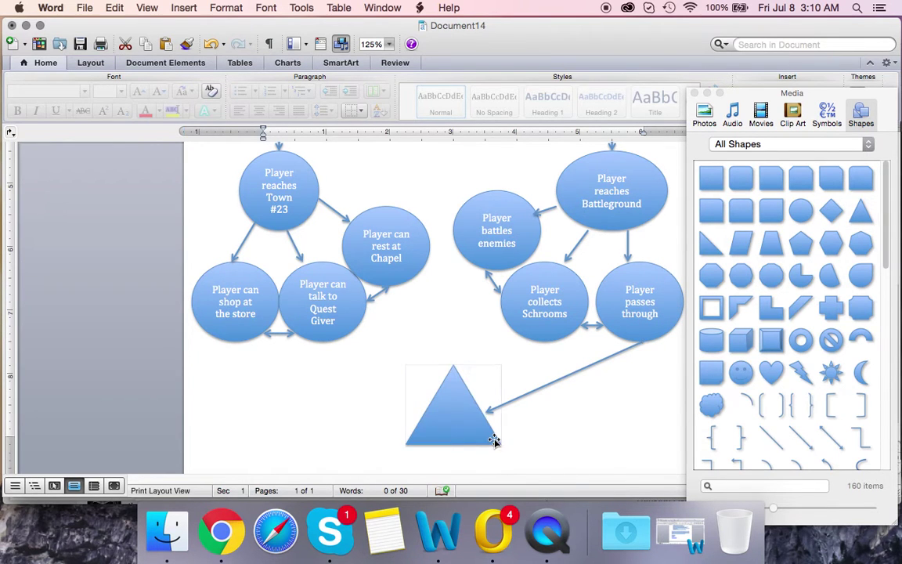
{"action": "left_click", "coordinate": [399, 440]}
{"action": "left_click", "coordinate": [415, 442]}
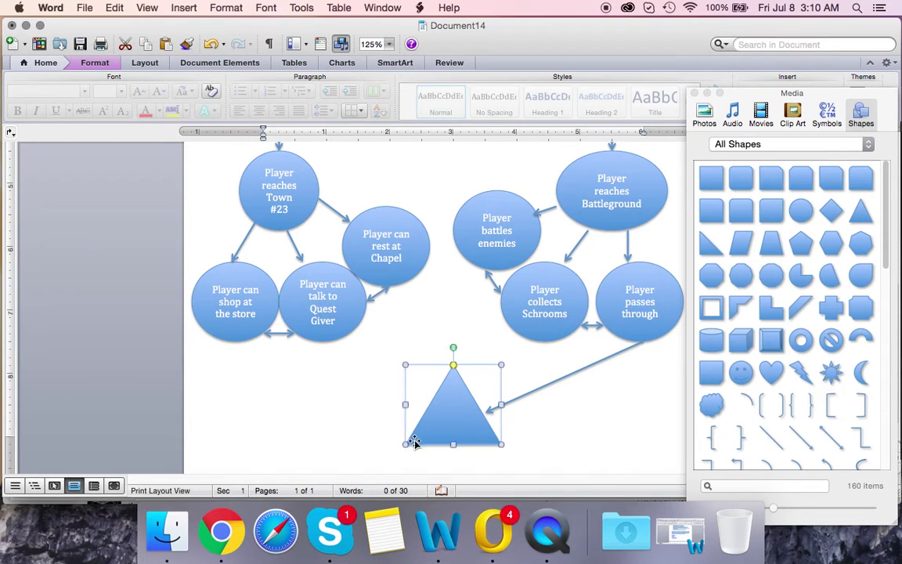
{"action": "left_click_drag", "start_coordinate": [404, 448], "coordinate": [381, 468]}
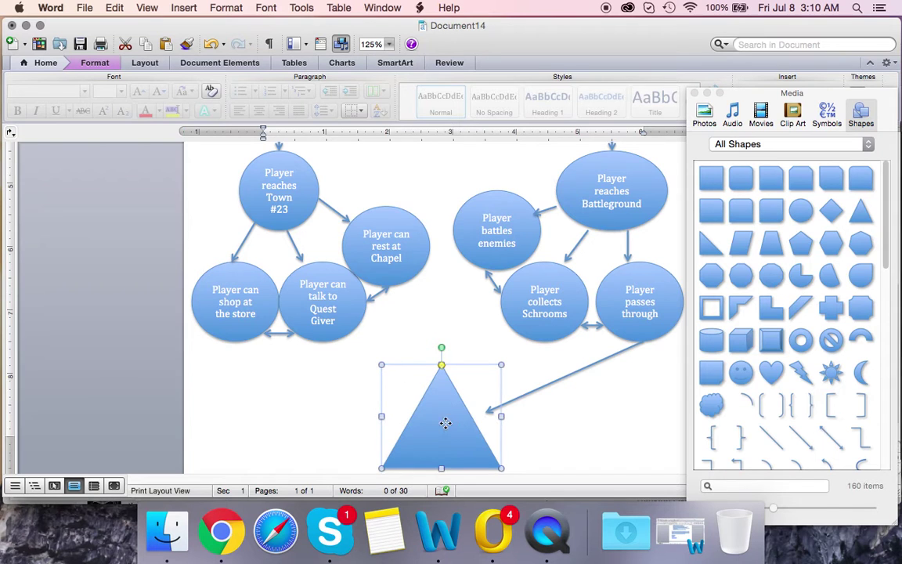
{"action": "left_click_drag", "start_coordinate": [451, 412], "coordinate": [459, 415]}
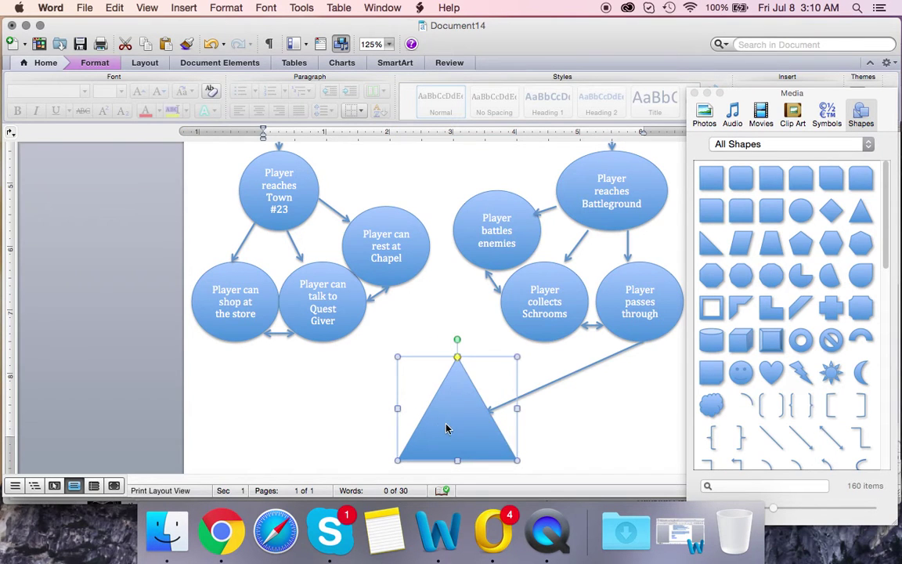
Step: Add the text "Player will reach Town #24" inside the triangle
{"action": "right_click", "coordinate": [447, 429]}
{"action": "left_click", "coordinate": [468, 401]}
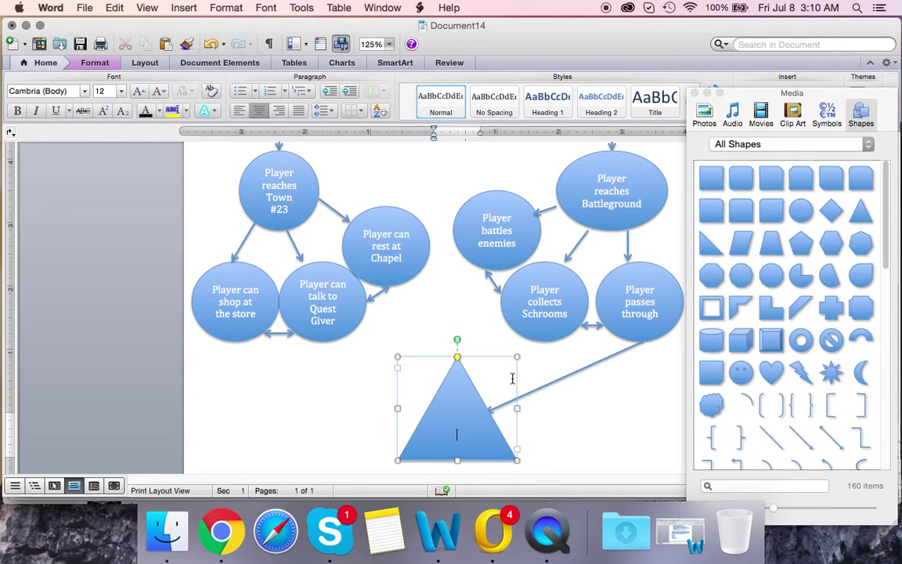
{"action": "type", "text": "Player will reach Town #24"}
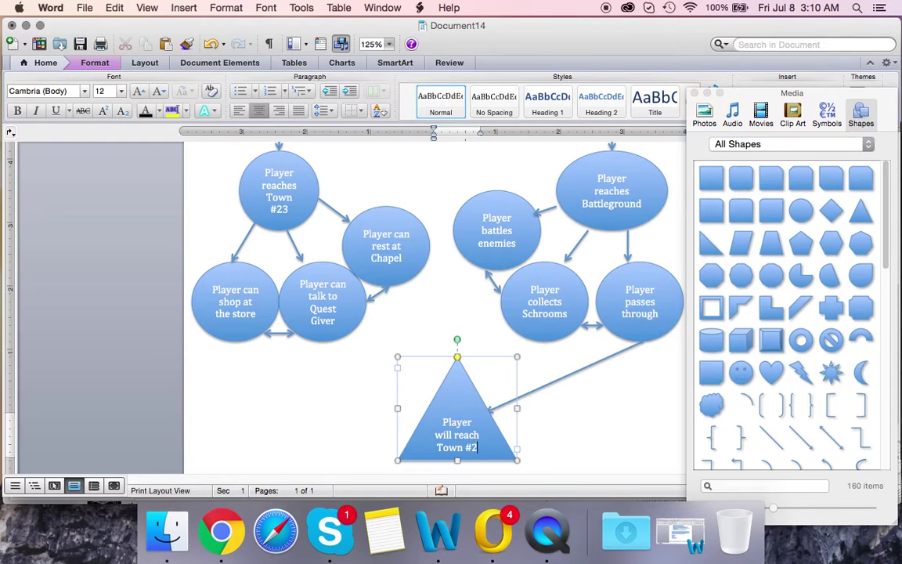
{"action": "left_click", "coordinate": [356, 374]}
Step: Stretch the Town #24 triangle slightly downward so that its whole label fits inside
{"action": "scroll", "coordinate": [417, 359], "scroll_direction": "down", "scroll_amount": 10}
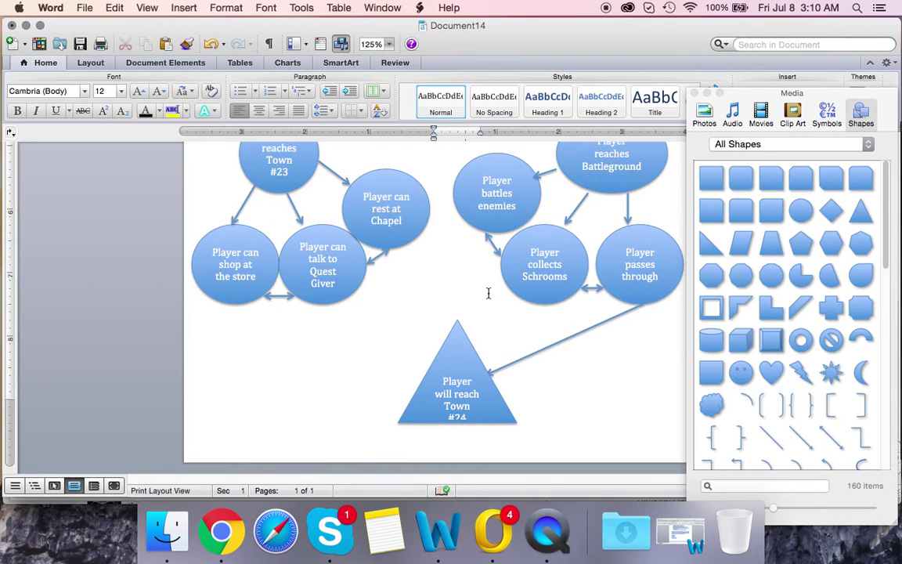
{"action": "scroll", "coordinate": [624, 205], "scroll_direction": "up", "scroll_amount": 3}
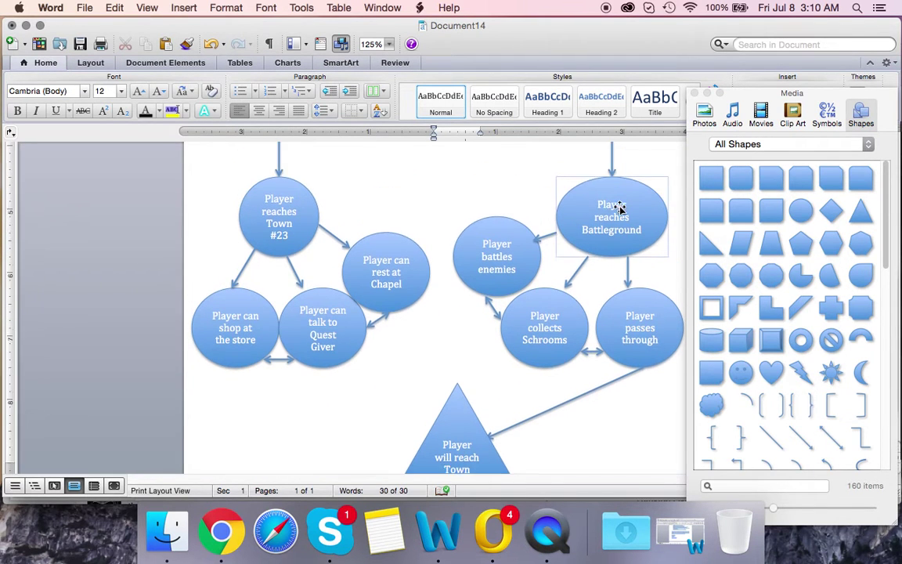
{"action": "scroll", "coordinate": [619, 208], "scroll_direction": "up", "scroll_amount": 3}
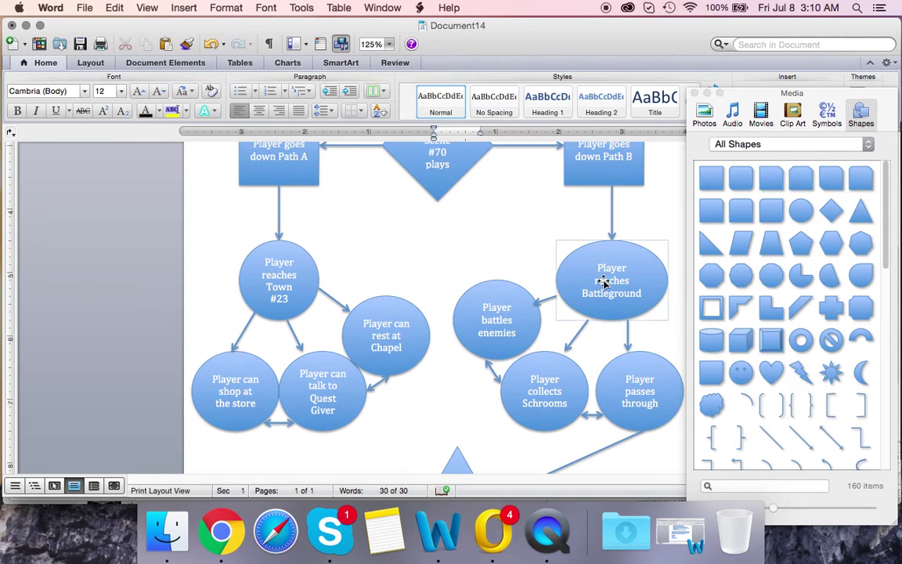
{"action": "scroll", "coordinate": [642, 375], "scroll_direction": "down", "scroll_amount": 3}
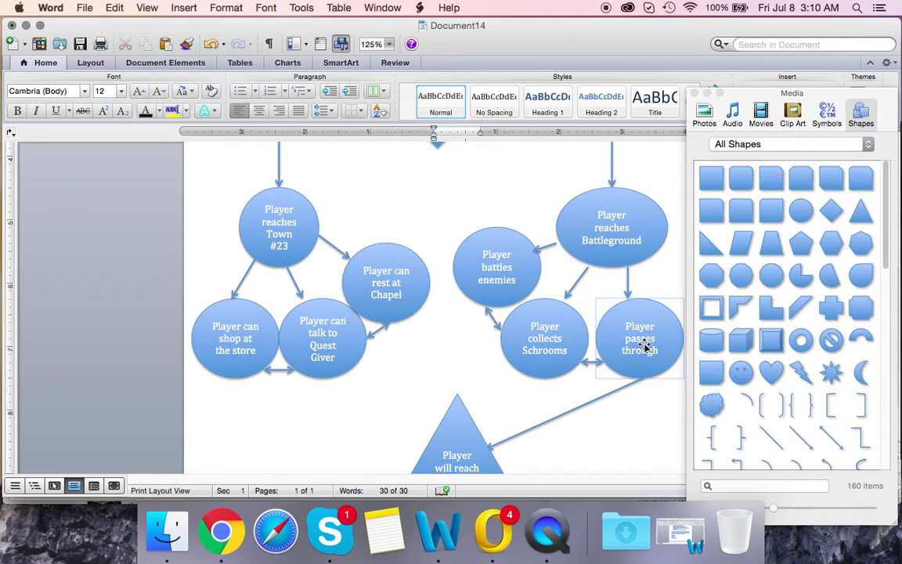
{"action": "scroll", "coordinate": [642, 345], "scroll_direction": "down", "scroll_amount": 2}
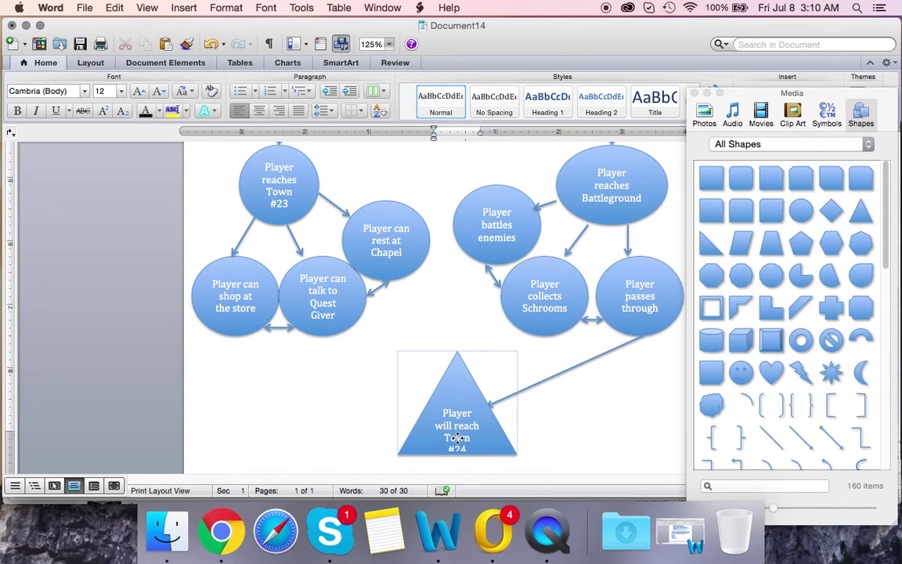
{"action": "left_click", "coordinate": [458, 438]}
{"action": "left_click_drag", "start_coordinate": [458, 454], "coordinate": [459, 463]}
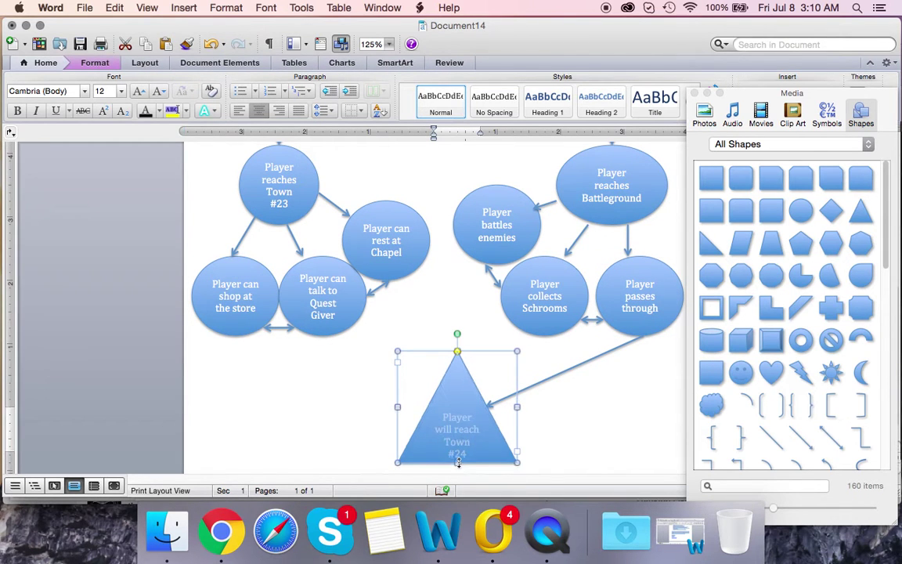
{"action": "scroll", "coordinate": [516, 415], "scroll_direction": "up", "scroll_amount": 5}
{"action": "scroll", "coordinate": [521, 400], "scroll_direction": "down", "scroll_amount": 5}
{"action": "left_click", "coordinate": [525, 385]}
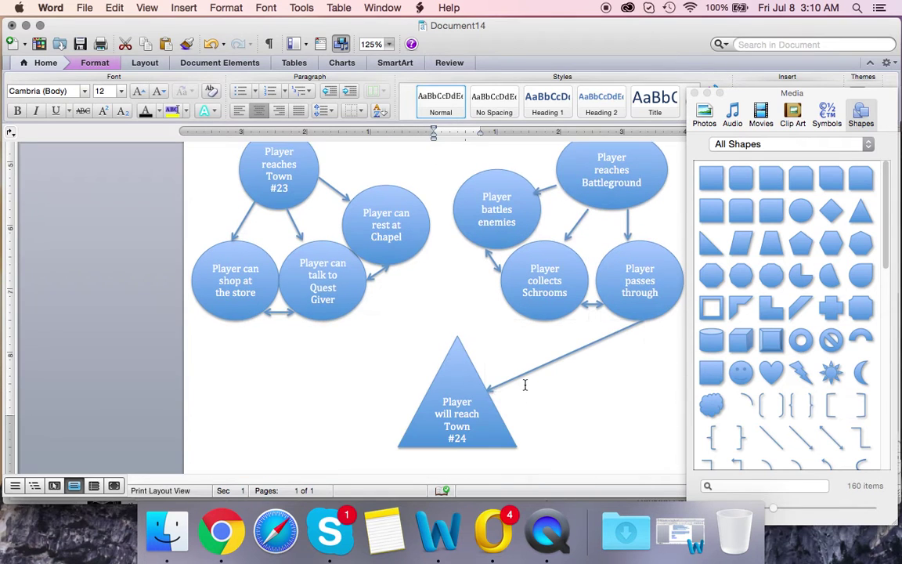
Step: Close the Media browser with the shapes library
{"action": "scroll", "coordinate": [501, 380], "scroll_direction": "down", "scroll_amount": 1}
{"action": "scroll", "coordinate": [461, 342], "scroll_direction": "up", "scroll_amount": 2}
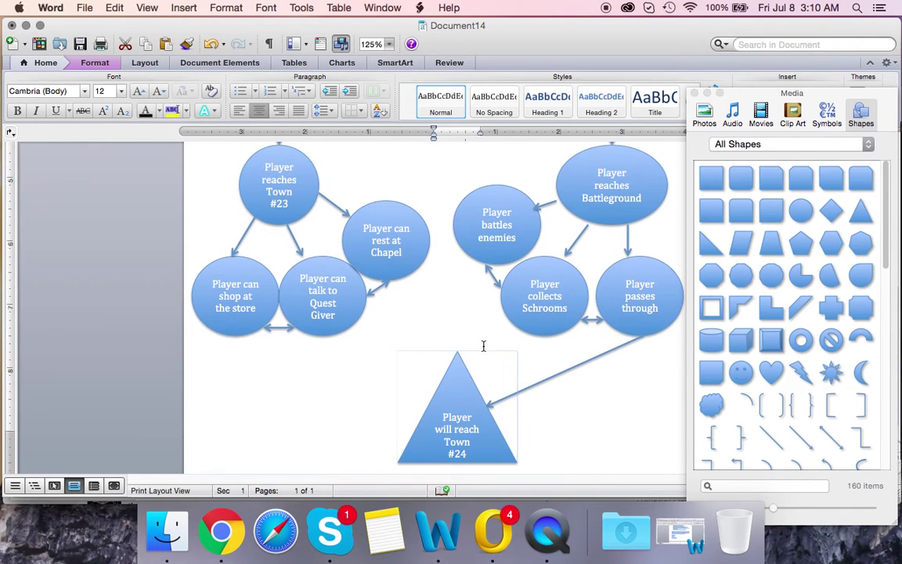
{"action": "scroll", "coordinate": [483, 346], "scroll_direction": "up", "scroll_amount": 10}
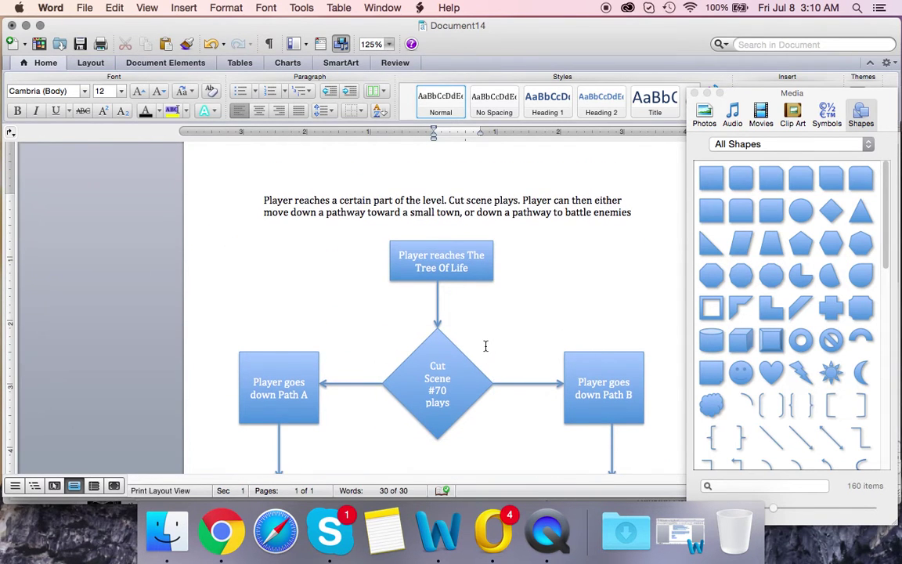
{"action": "left_click", "coordinate": [695, 92]}
Step: Review the whole flowchart, from the introductory paragraph and Tree Of Life box down to the Town #24 triangle
{"action": "scroll", "coordinate": [535, 256], "scroll_direction": "down", "scroll_amount": 8}
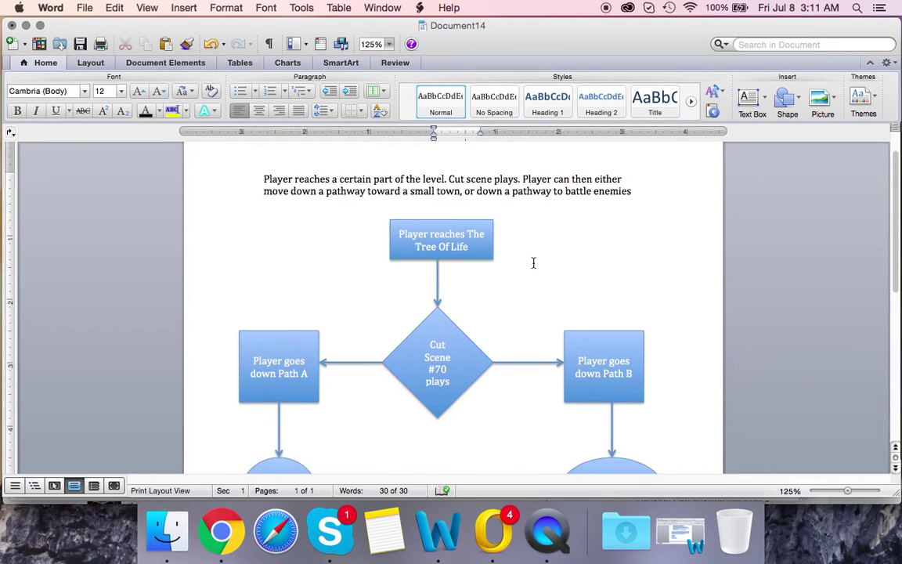
{"action": "scroll", "coordinate": [533, 263], "scroll_direction": "down", "scroll_amount": 1}
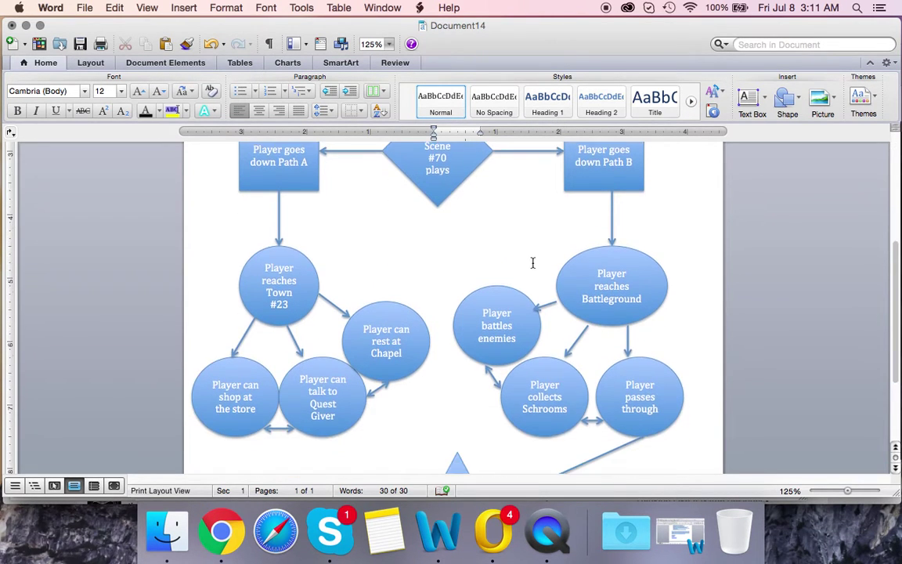
{"action": "scroll", "coordinate": [532, 264], "scroll_direction": "up", "scroll_amount": 7}
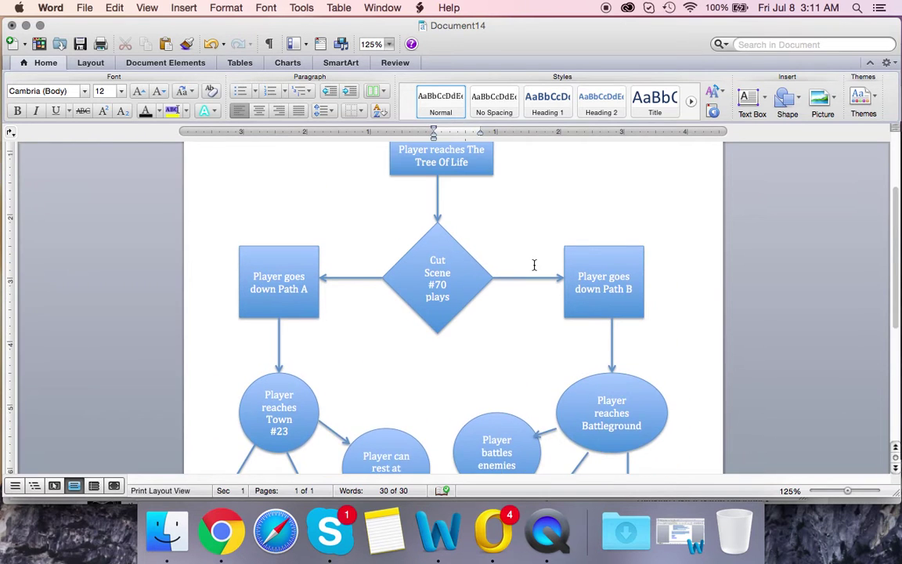
{"action": "scroll", "coordinate": [533, 266], "scroll_direction": "up", "scroll_amount": 1}
{"action": "scroll", "coordinate": [531, 265], "scroll_direction": "up", "scroll_amount": 2}
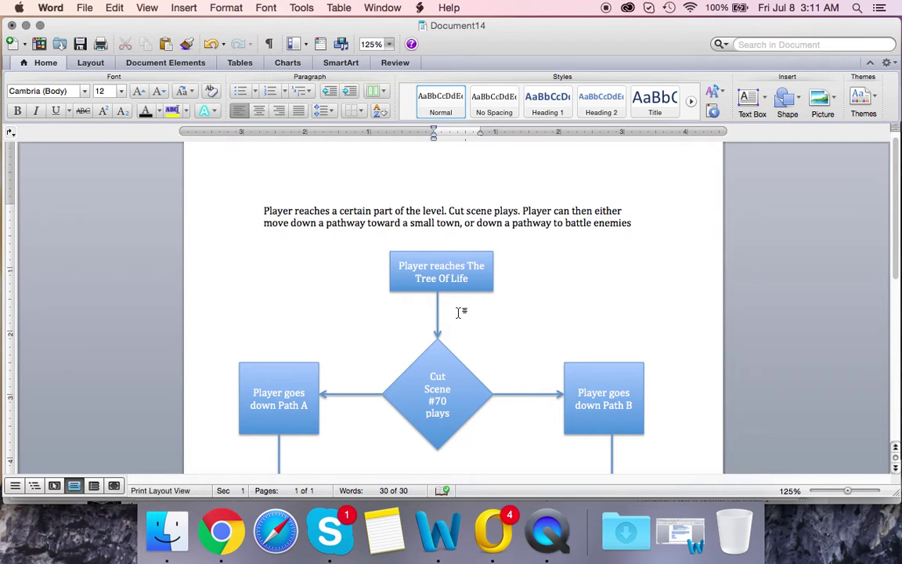
{"action": "scroll", "coordinate": [475, 298], "scroll_direction": "down", "scroll_amount": 10}
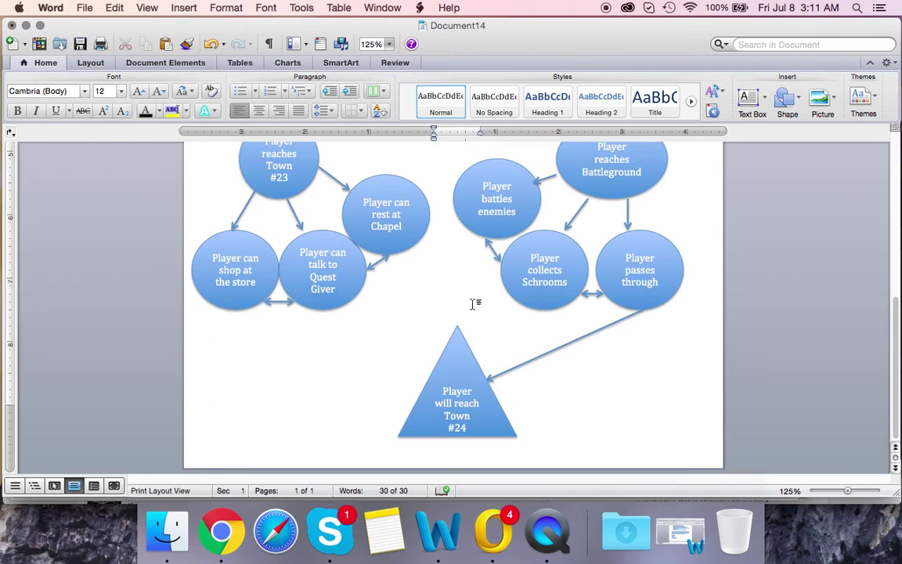
{"action": "scroll", "coordinate": [475, 304], "scroll_direction": "up", "scroll_amount": 10}
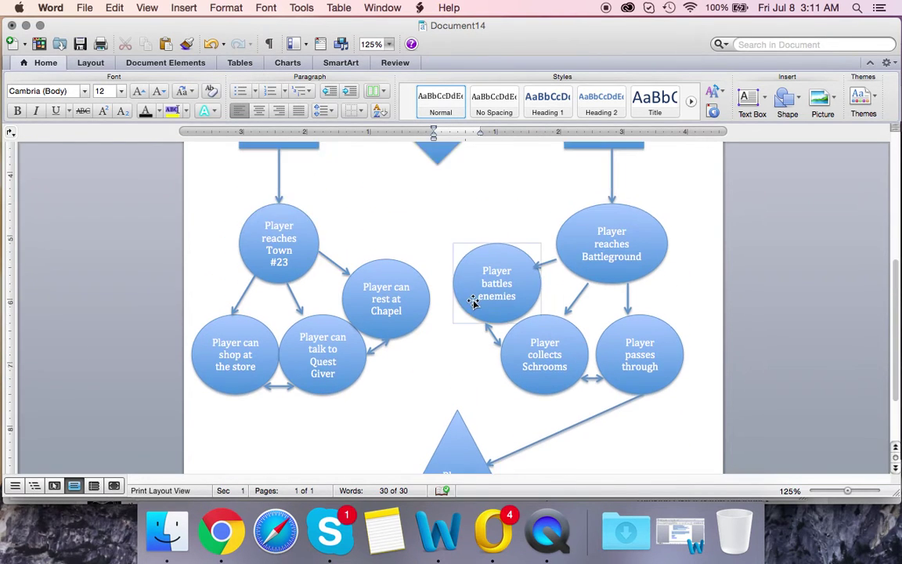
{"action": "scroll", "coordinate": [474, 304], "scroll_direction": "up", "scroll_amount": 1}
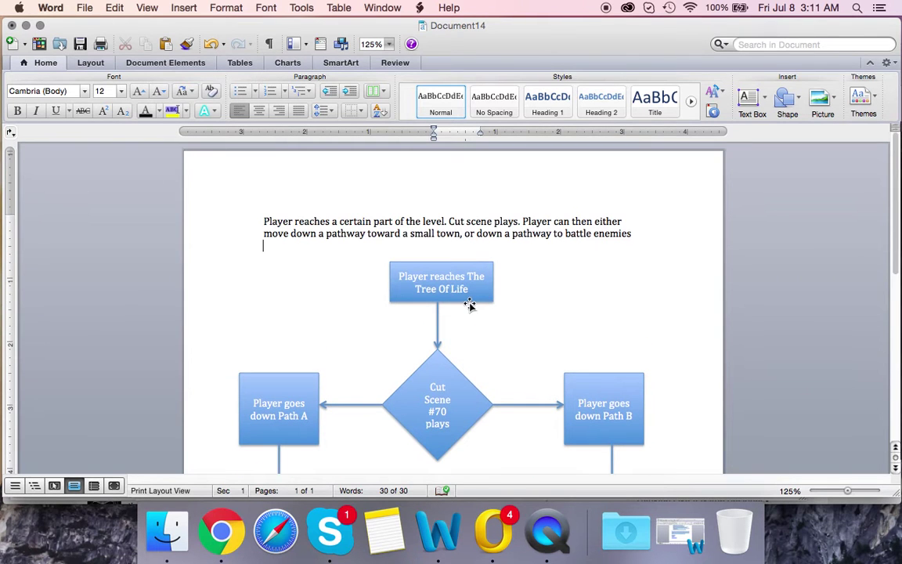